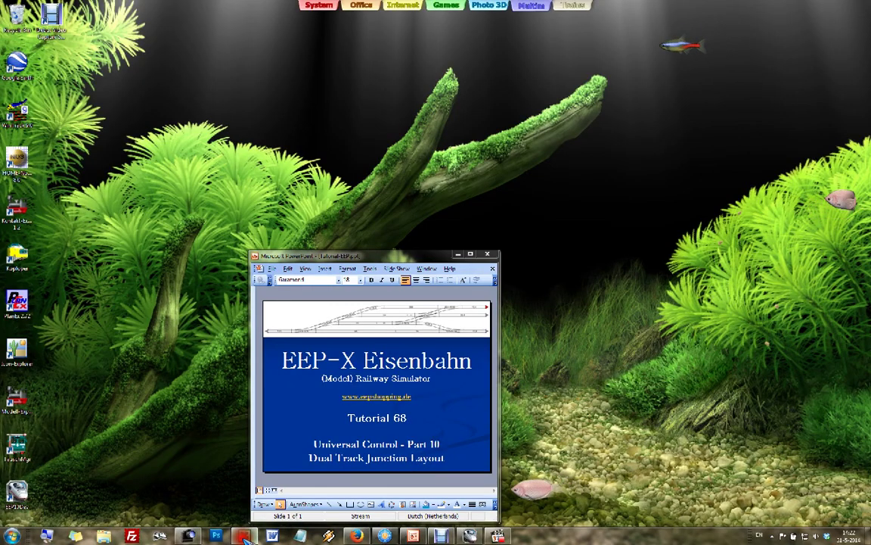
Switch to the Dual-Track-Junction-Design workbook, show the EEP track layout behind it, and move the workbook window below the main track line.
key(alt+Tab)
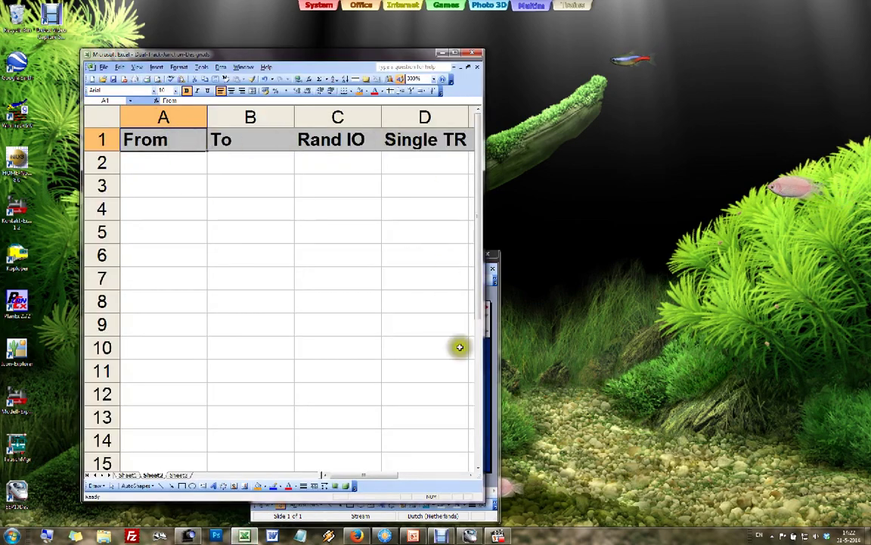
click(191, 536)
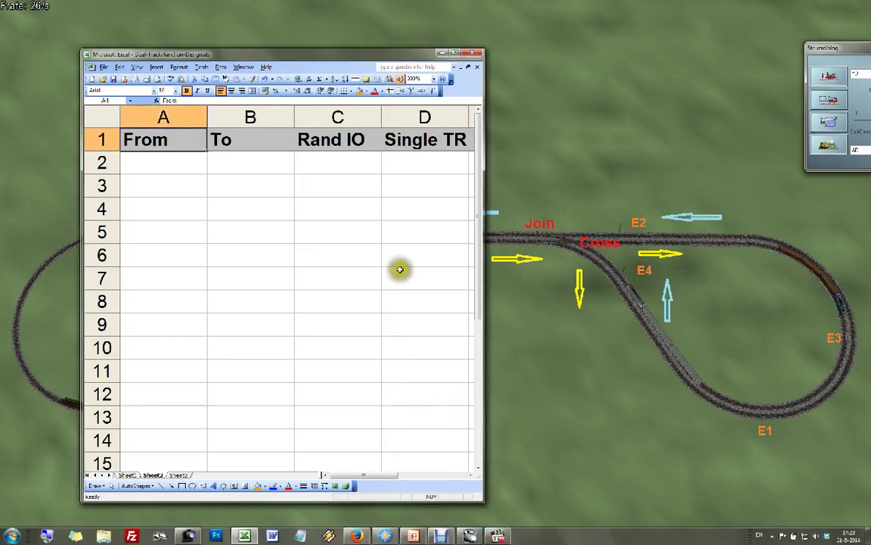
drag(295, 58, 437, 301)
click(453, 255)
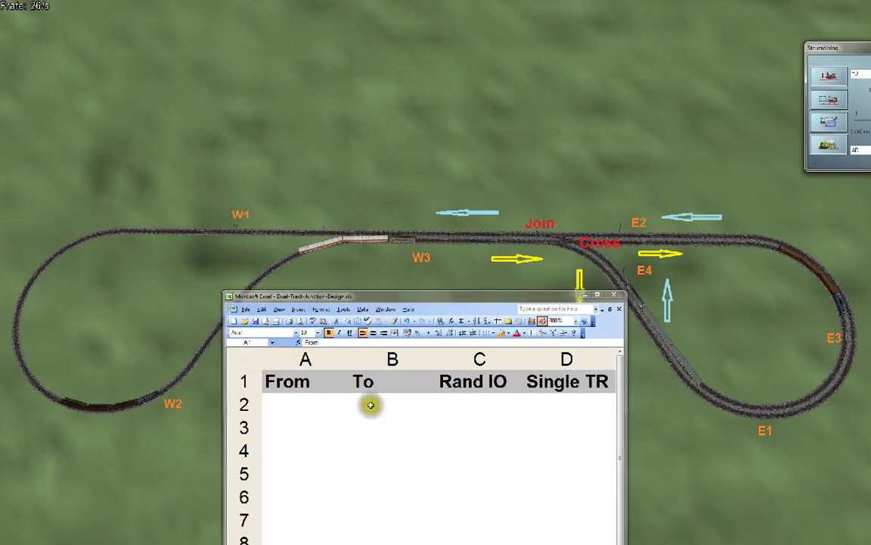
Enter the first route in row 2 of the design sheet, From W1 To W2.
click(317, 404)
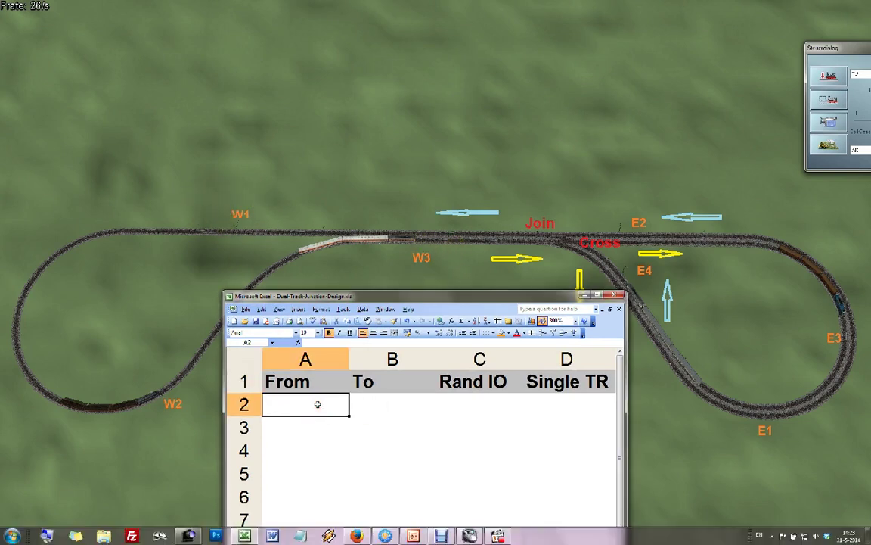
text(W1)
key(Tab)
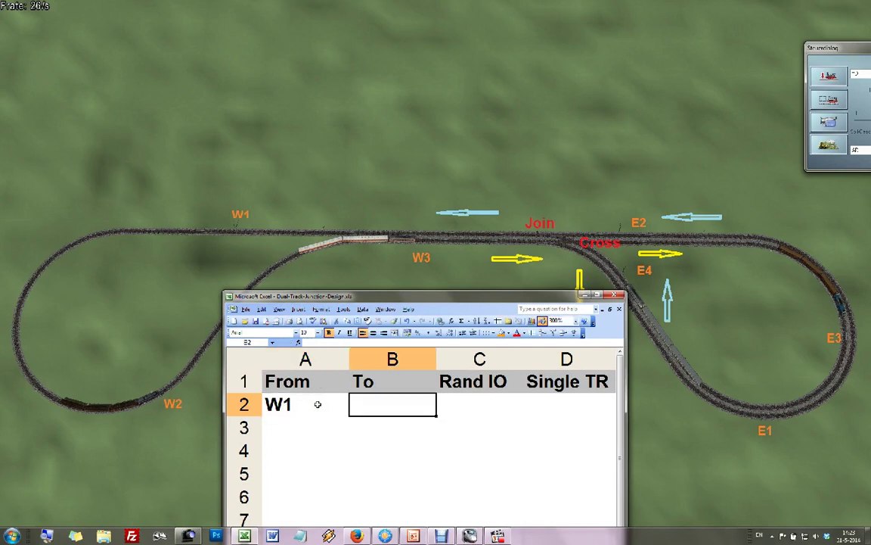
click(286, 220)
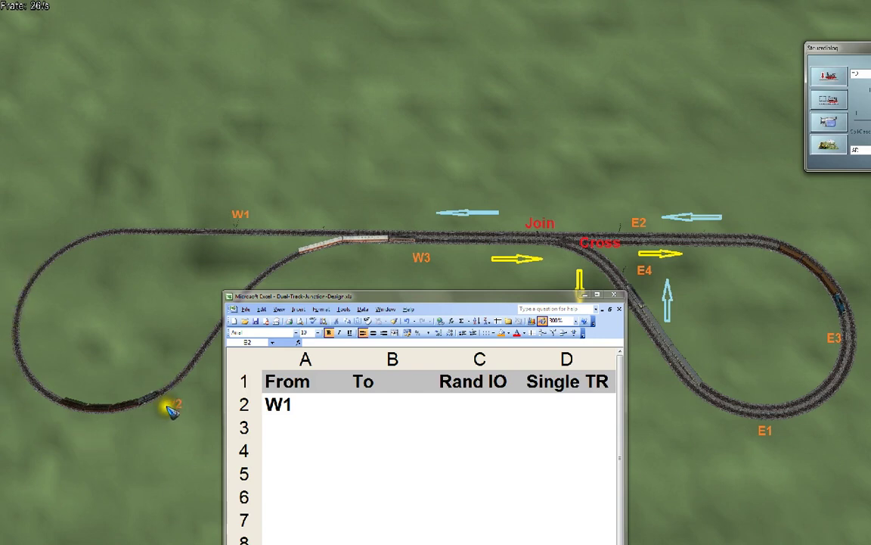
click(381, 404)
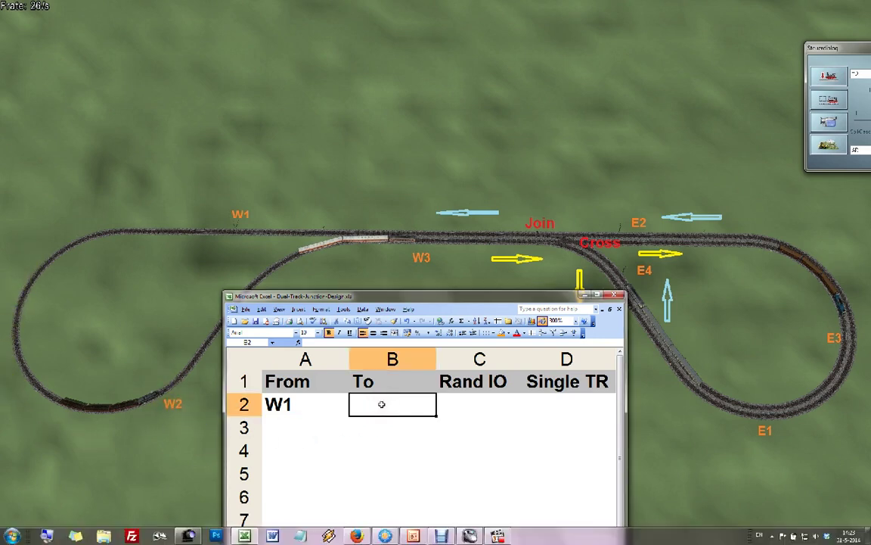
text(W2)
click(318, 424)
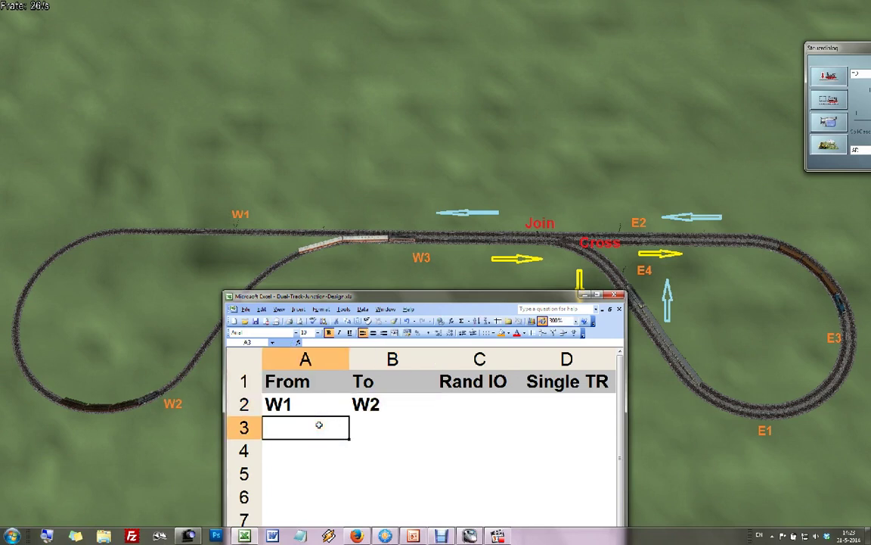
Enter the second route in row 3, From W2 To W3.
click(173, 390)
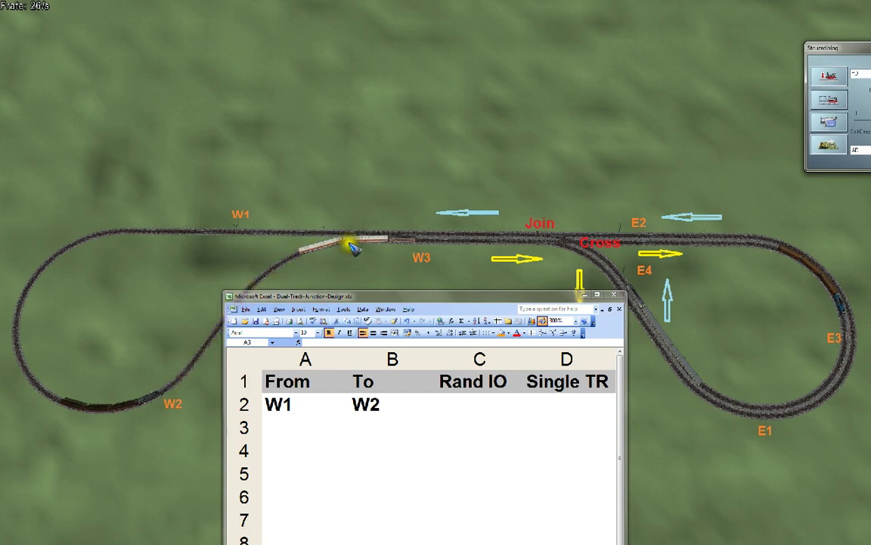
click(325, 428)
text(W2)
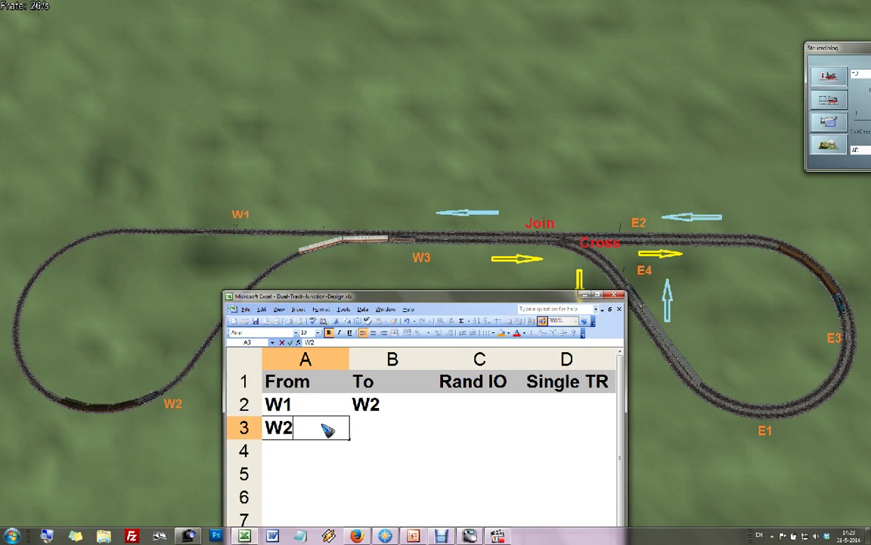
key(Tab)
text(W)
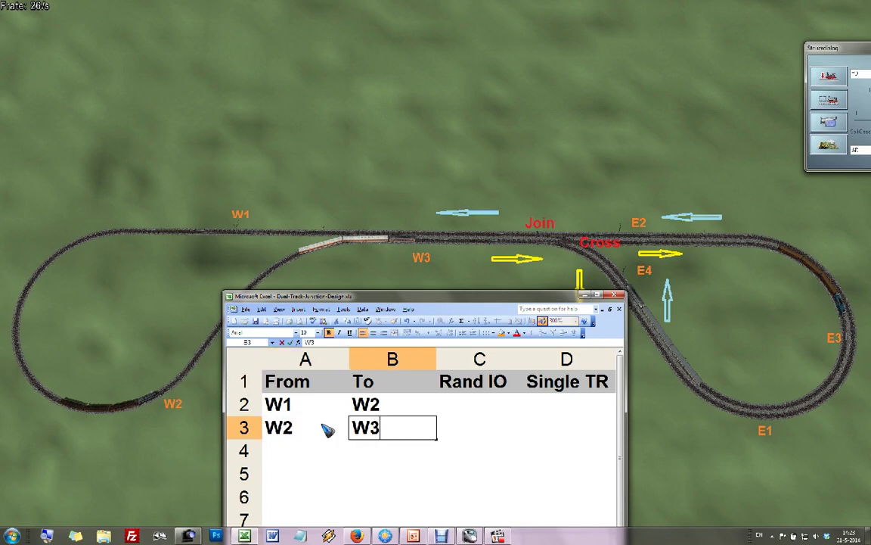
text(3)
key(Return)
key(Left)
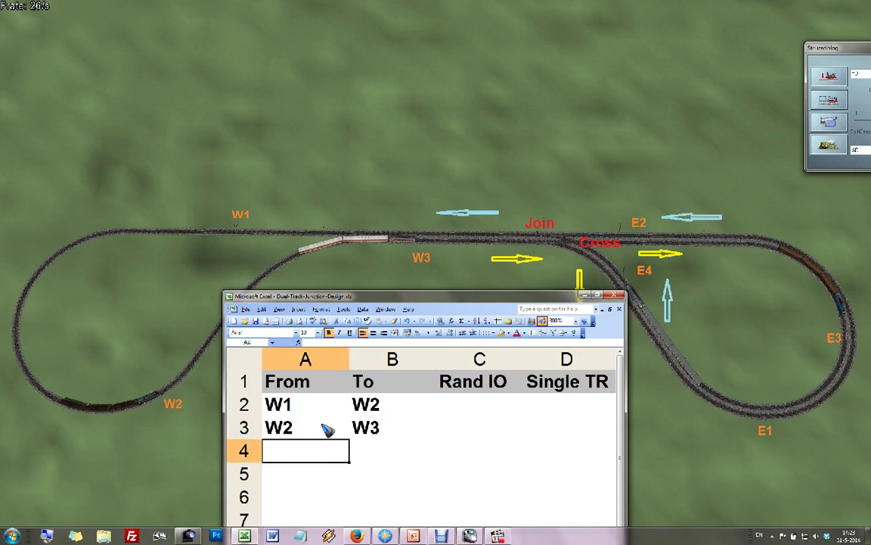
Move the workbook window clear of the eastern junction tracks and enter the route From W3 To E1 in row 4.
click(421, 266)
drag(473, 291, 416, 290)
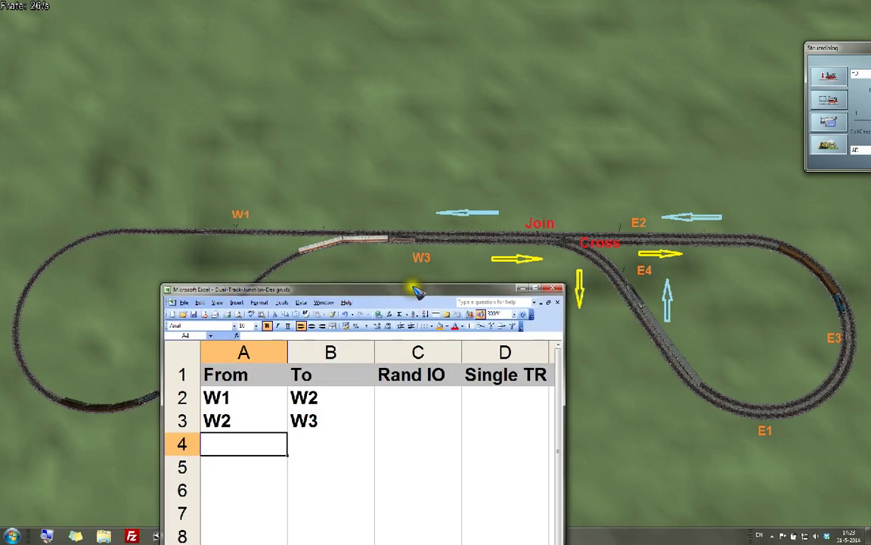
click(448, 242)
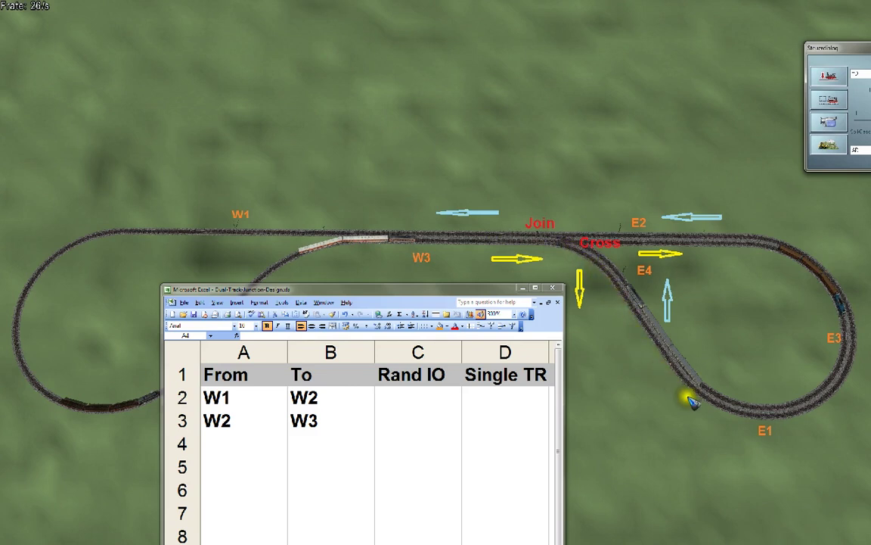
click(267, 444)
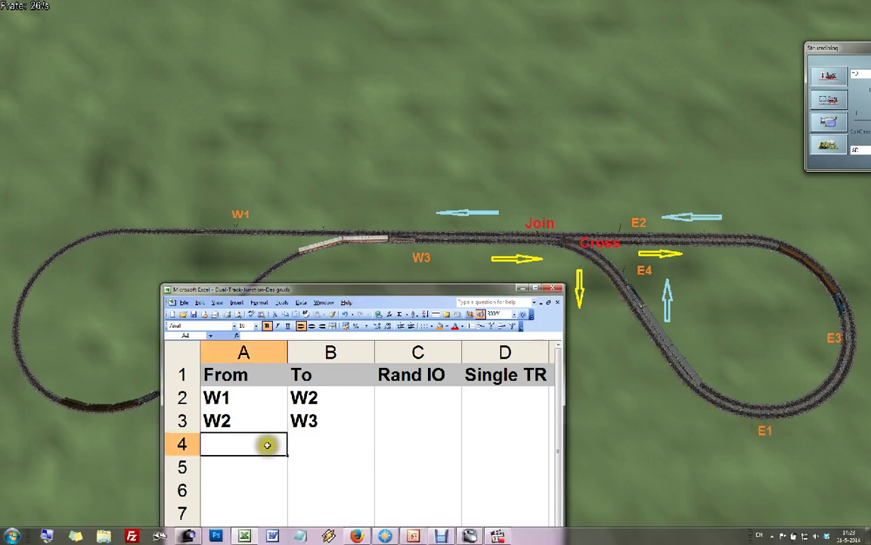
text(W3)
key(Tab)
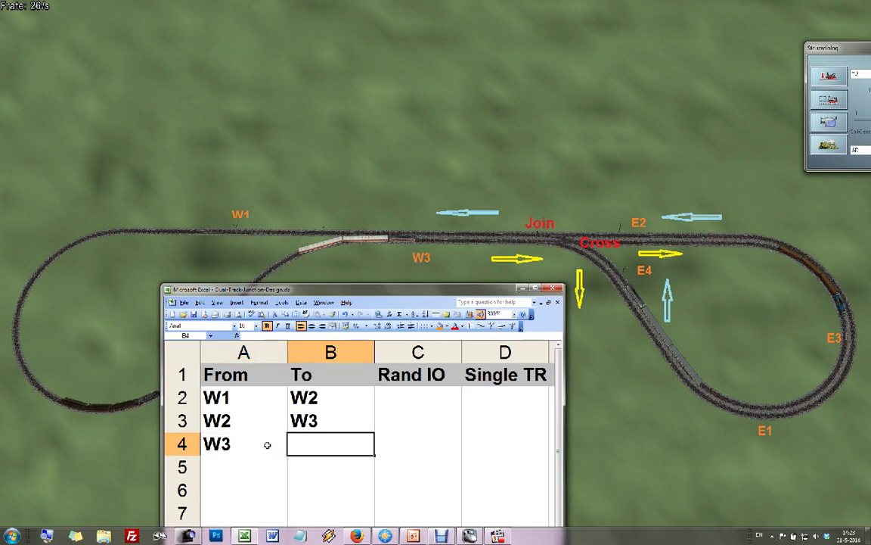
text(E1)
key(Return)
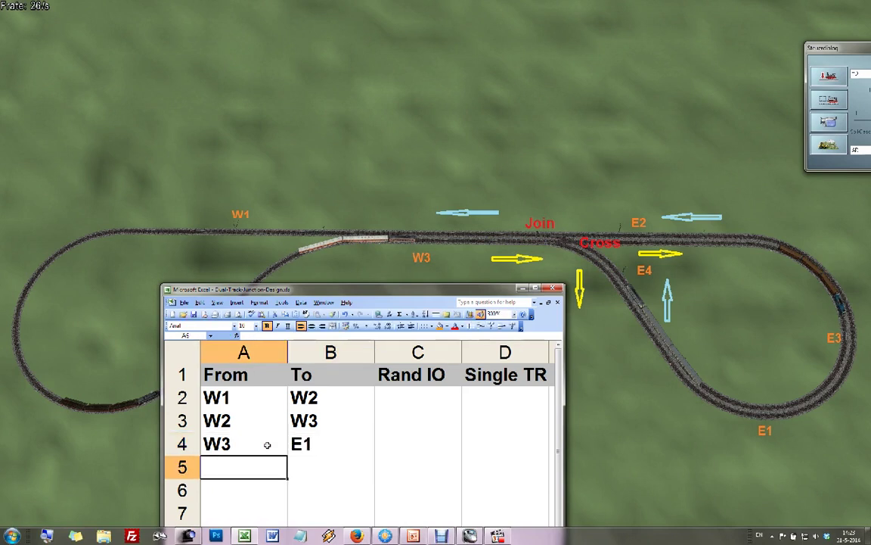
Enter the alternative route out of W3 in row 5, From W3 To E3.
click(420, 255)
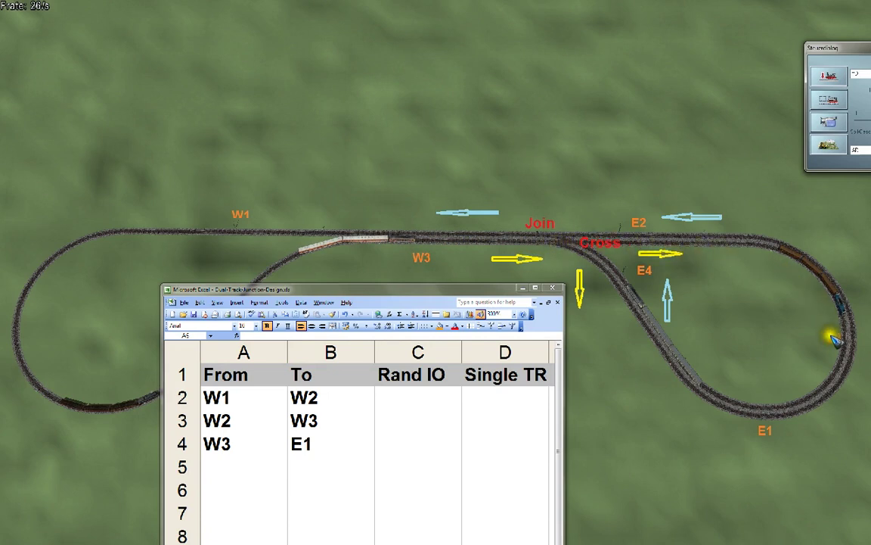
click(249, 467)
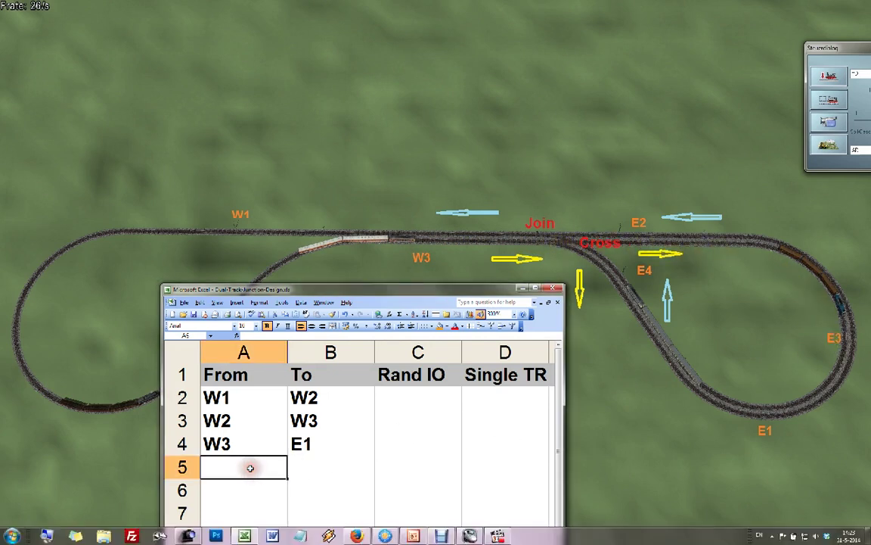
text(W3)
key(Tab)
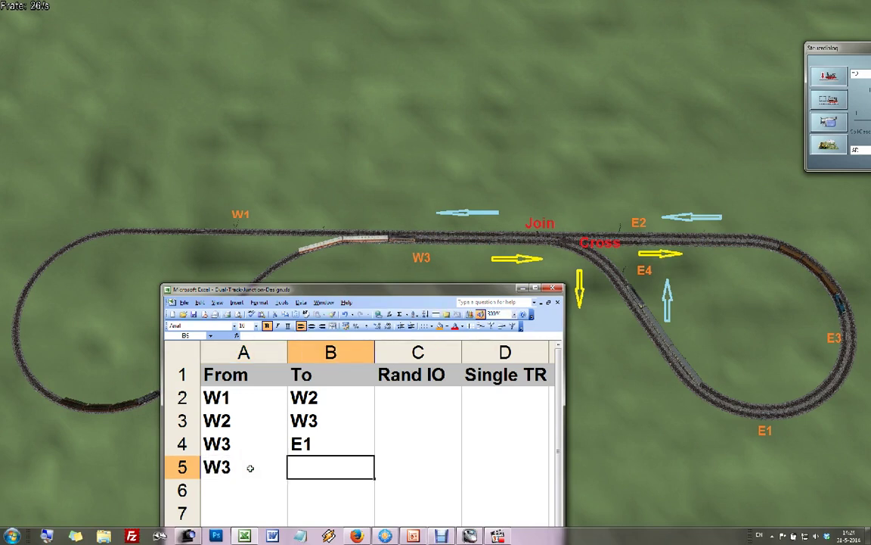
text(E3)
key(Return)
key(Left)
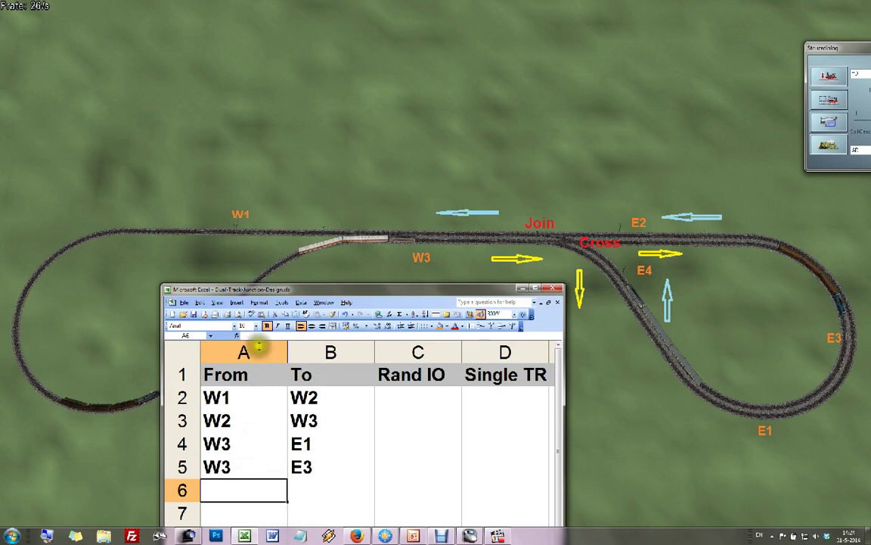
Enter "Push In" in the Rand IO column for both routes that start at W3, in rows 4 and 5.
click(469, 229)
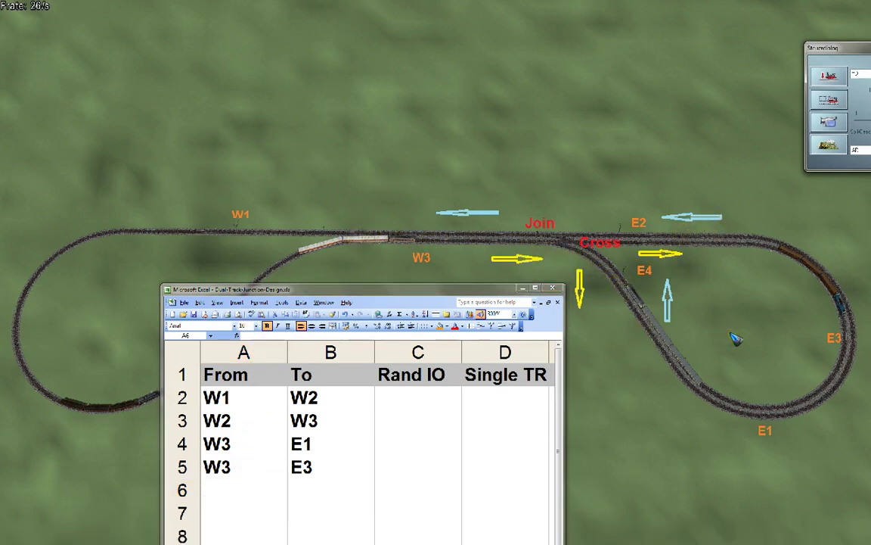
click(411, 439)
click(409, 441)
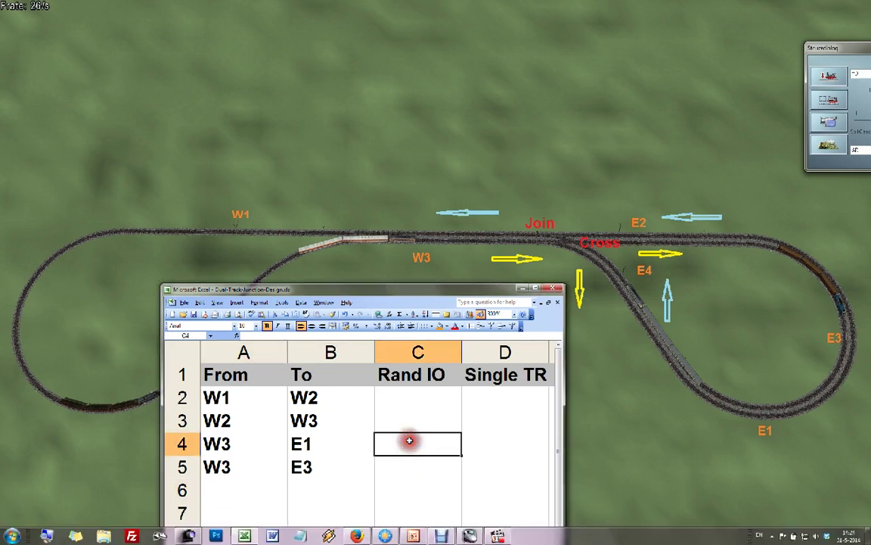
text(Push In)
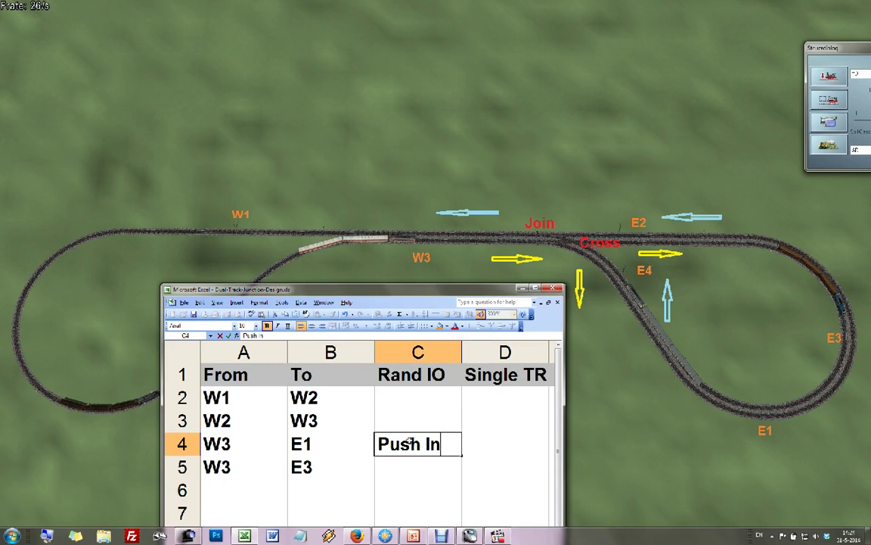
key(Return)
text(Push In)
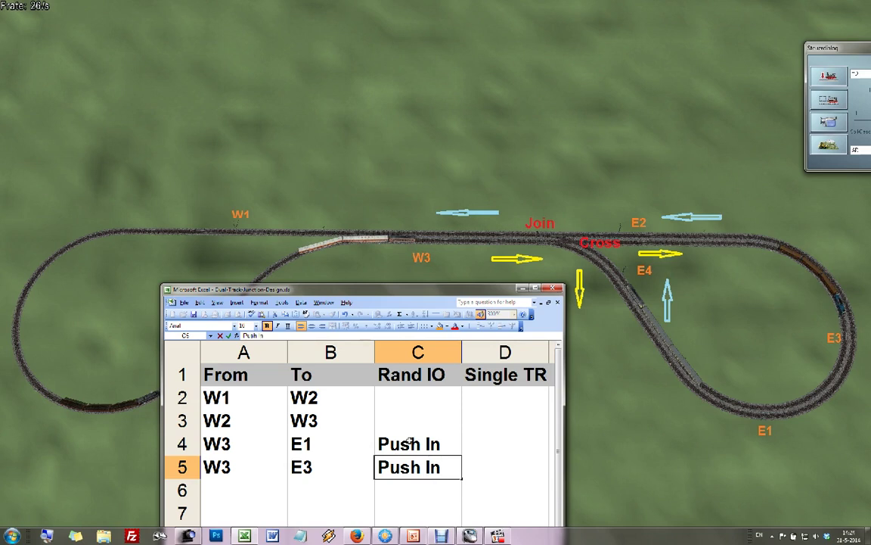
click(289, 444)
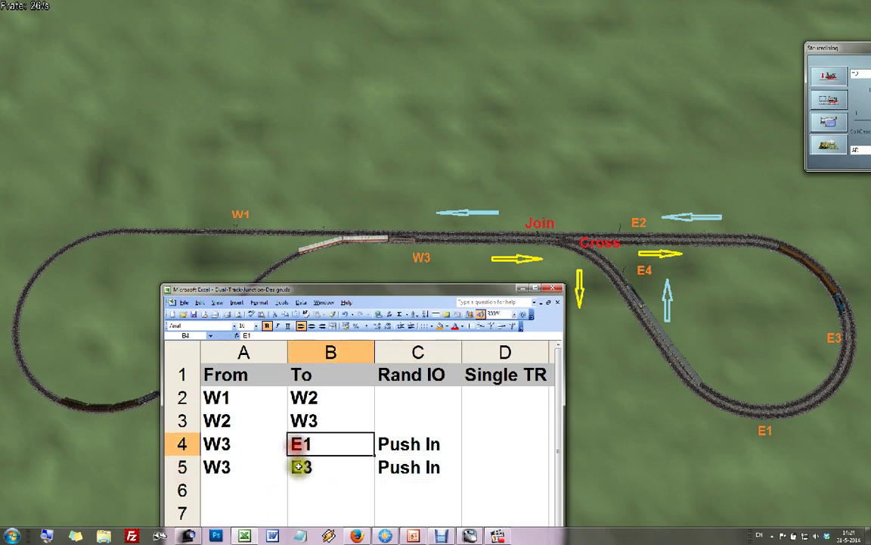
click(250, 445)
click(238, 467)
click(243, 446)
click(250, 459)
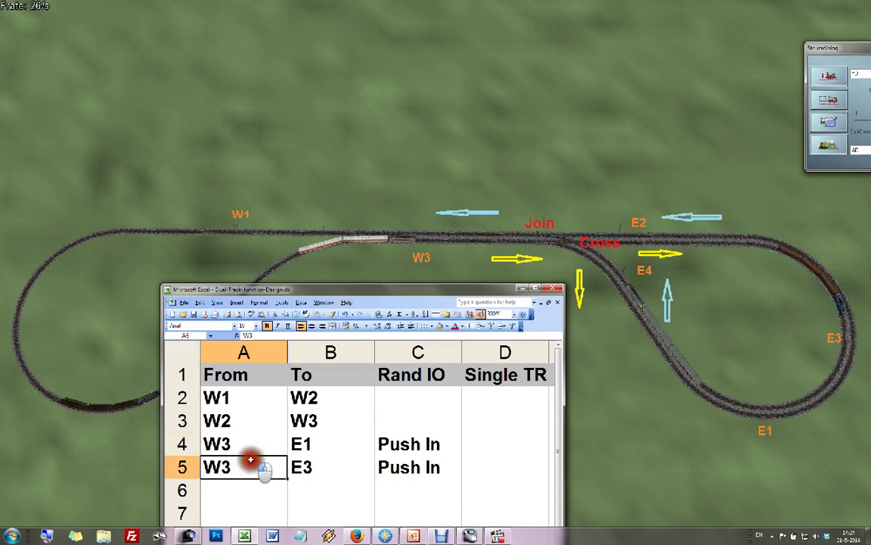
Enter the eastern loop route in row 6, From E1 To E2.
click(261, 489)
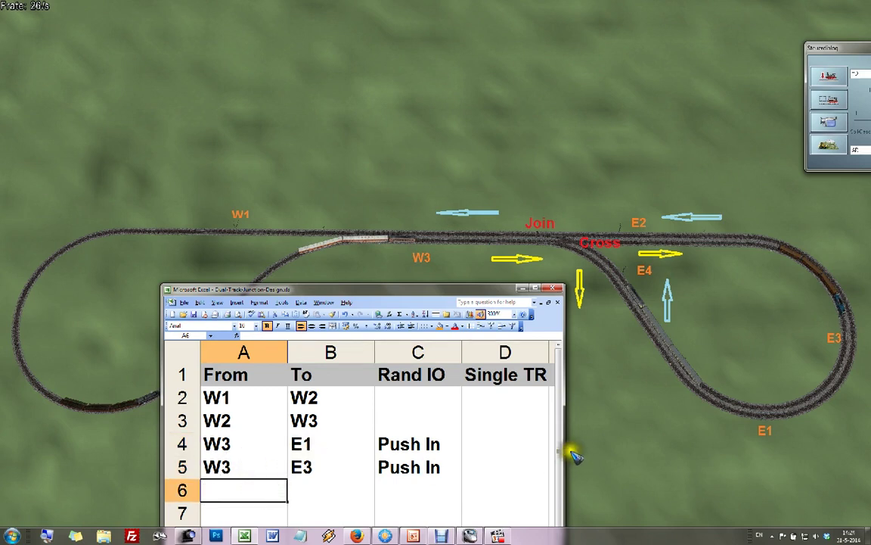
click(666, 408)
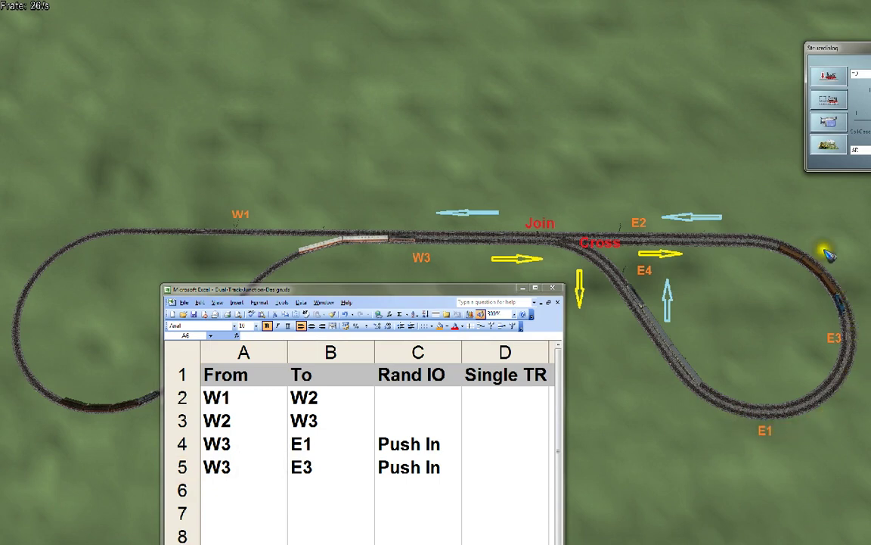
click(257, 485)
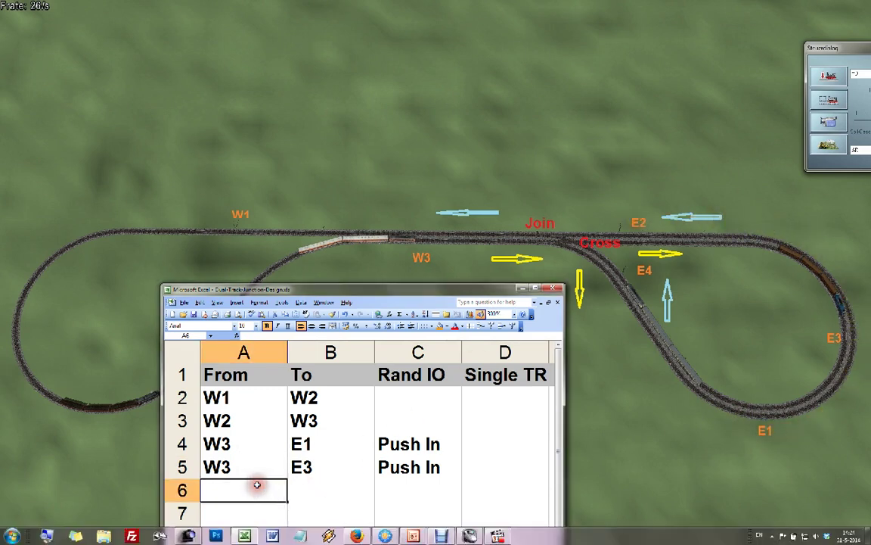
text(E)
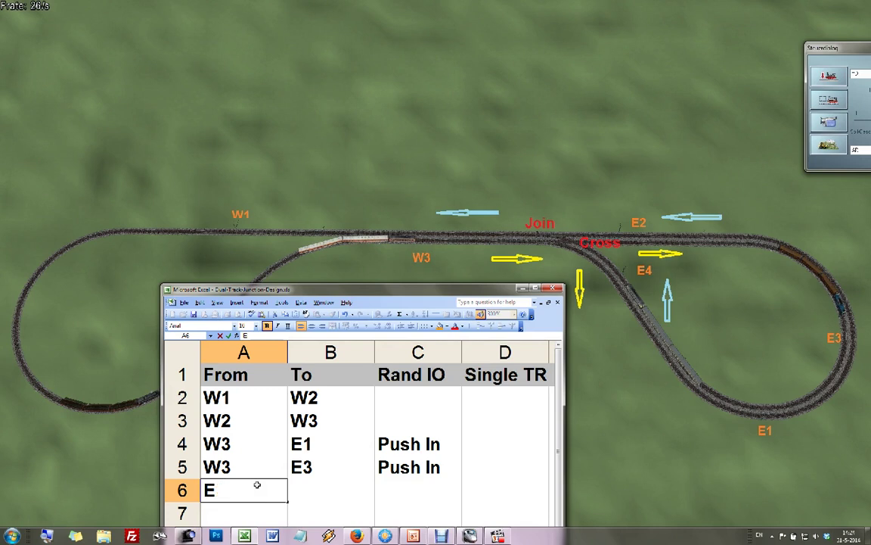
text(1)
key(Tab)
text(E)
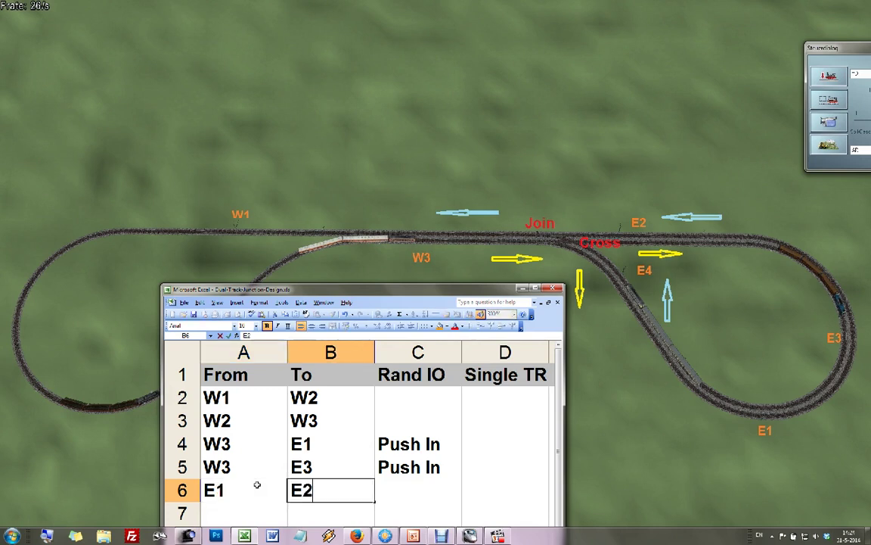
text(2)
key(Return)
key(Left)
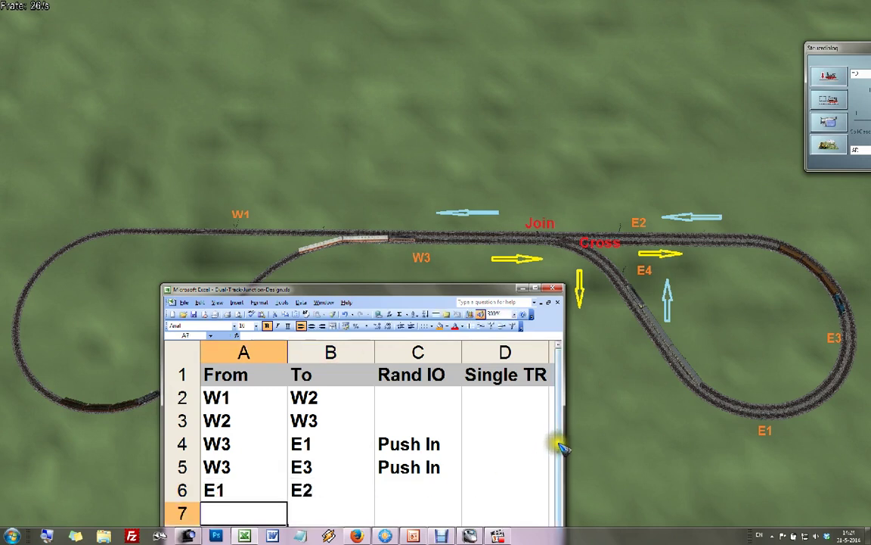
Enter the second eastern loop route in row 7, From E3 To E4.
drag(560, 446, 623, 478)
click(814, 333)
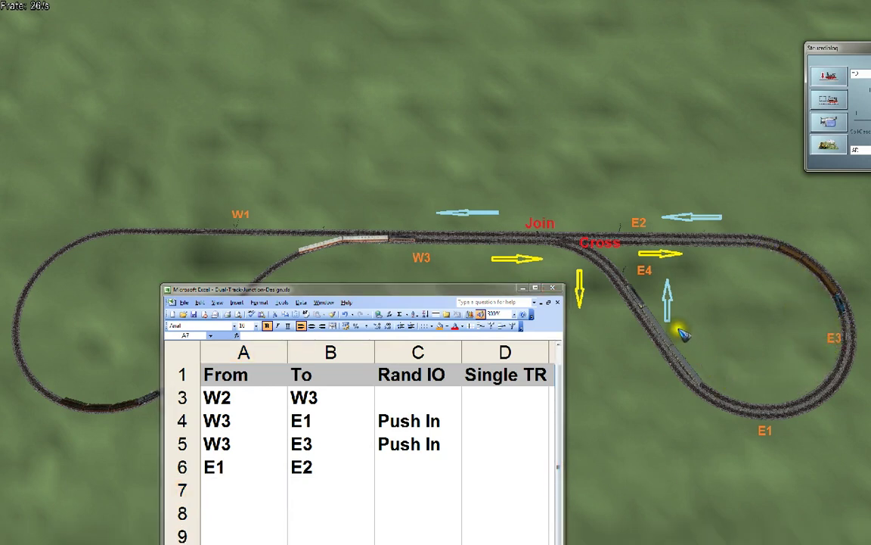
click(248, 489)
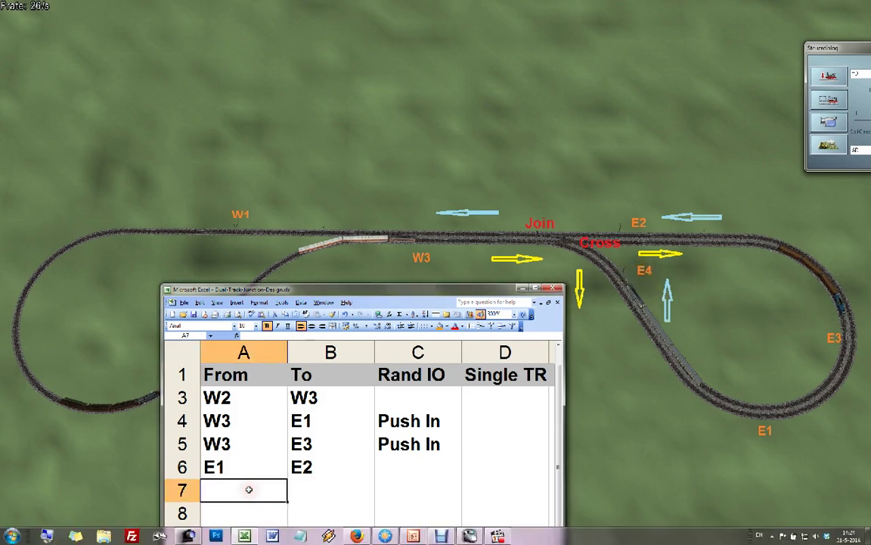
text(E3)
key(Tab)
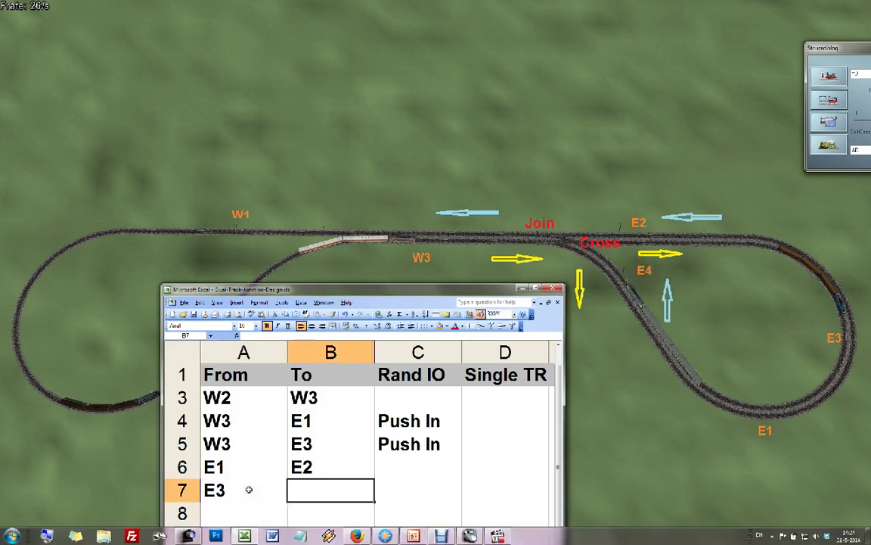
text(E4)
key(Return)
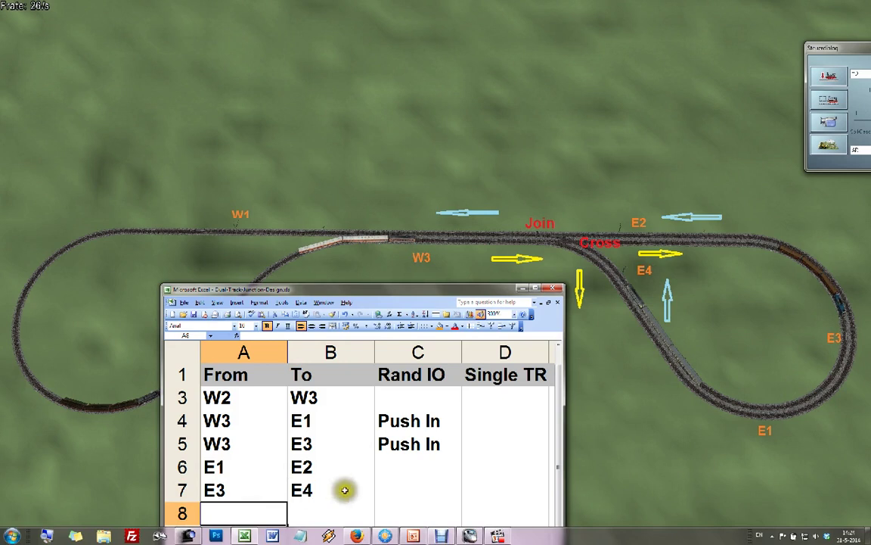
Enter the westbound route out of E2 in row 8, From E2 To W1.
drag(559, 467, 560, 501)
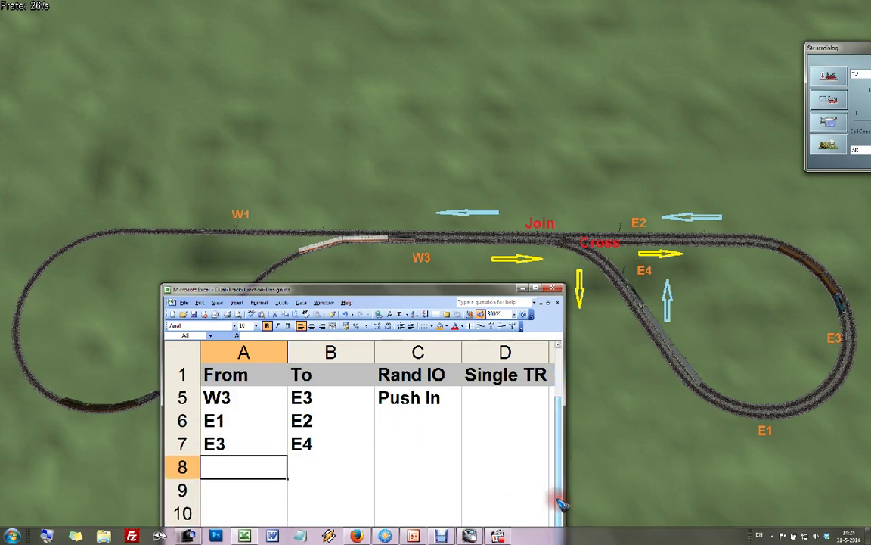
click(774, 258)
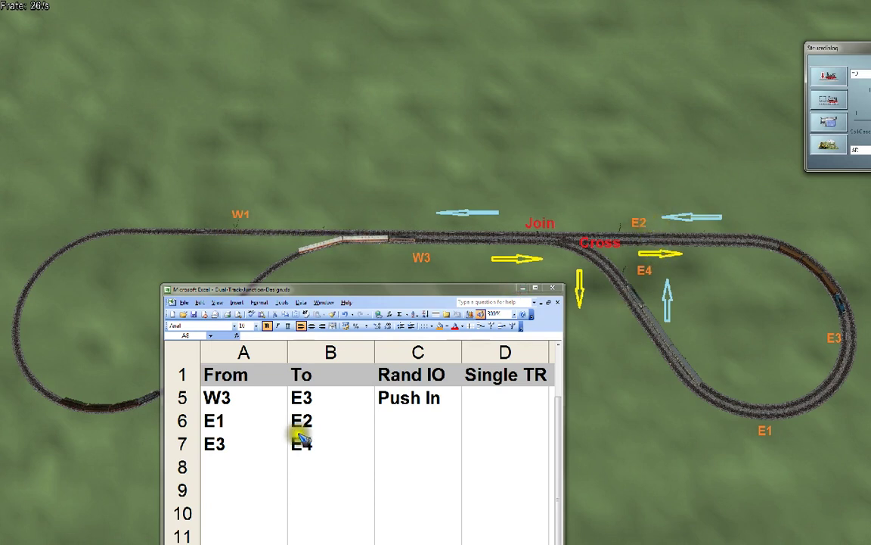
click(249, 469)
text(E2)
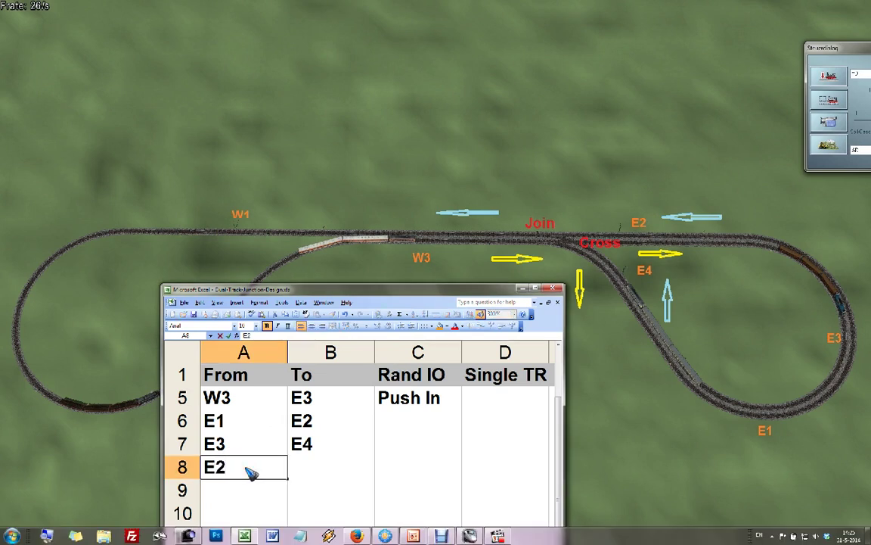
key(Tab)
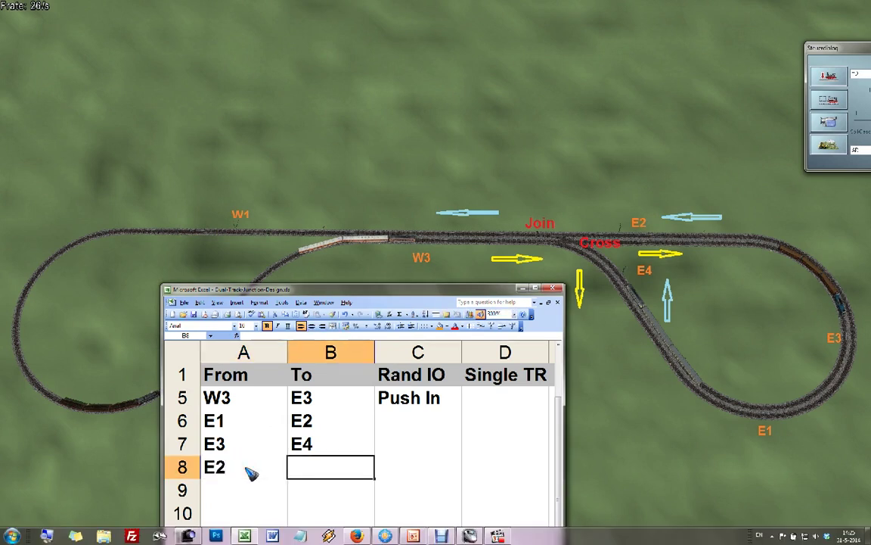
text(W1)
key(Return)
Enter the westbound route out of E4 in row 9, From E4 To W1.
text(E4)
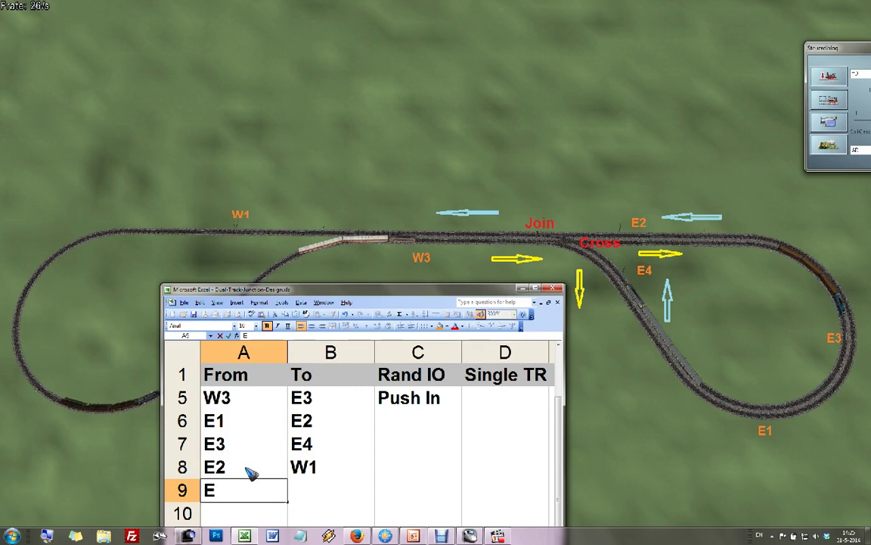
key(Tab)
text(W1)
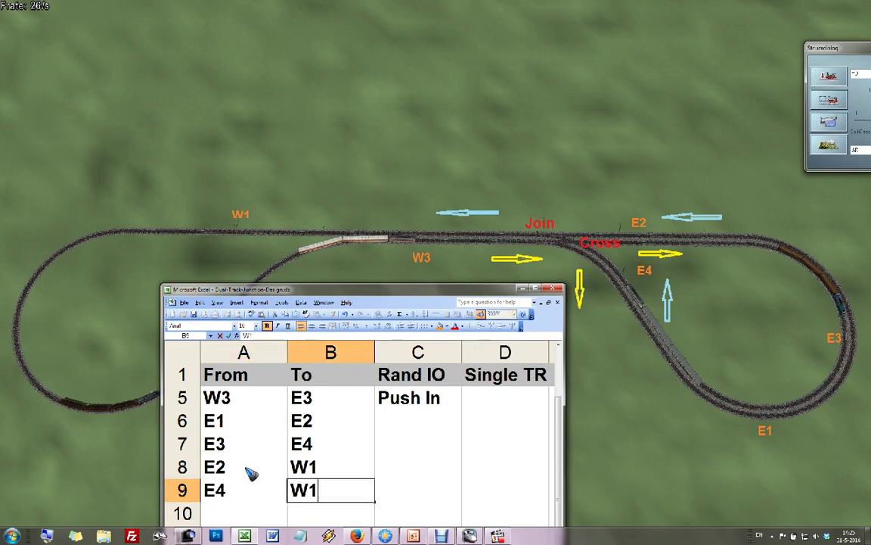
key(Tab)
Enter "Pull Out" in the Rand IO column for both routes that end at W1, in rows 8 and 9.
key(Up)
text(P)
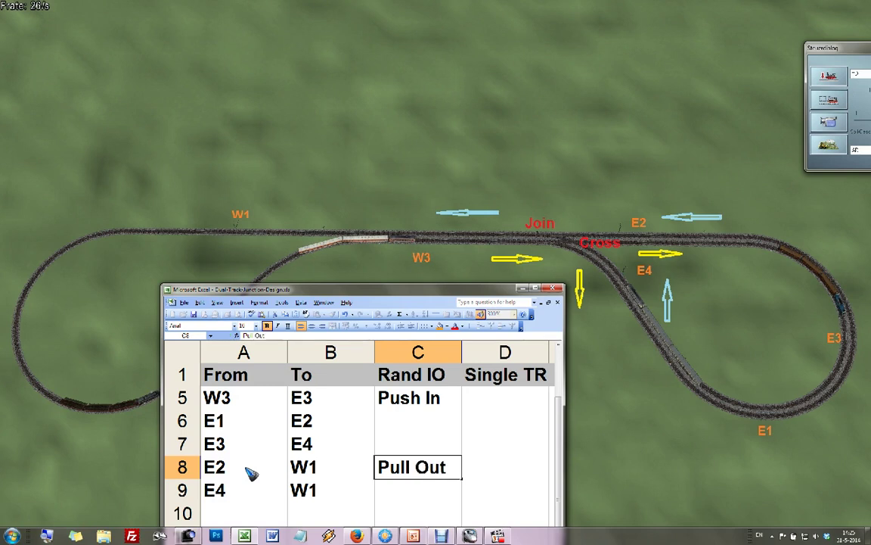
key(Return)
text(Pu)
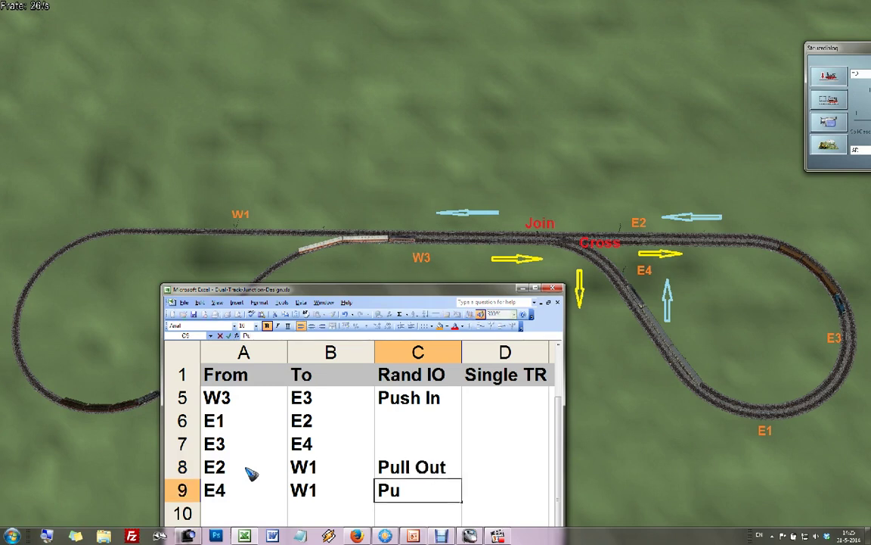
text(ll Out)
key(Tab)
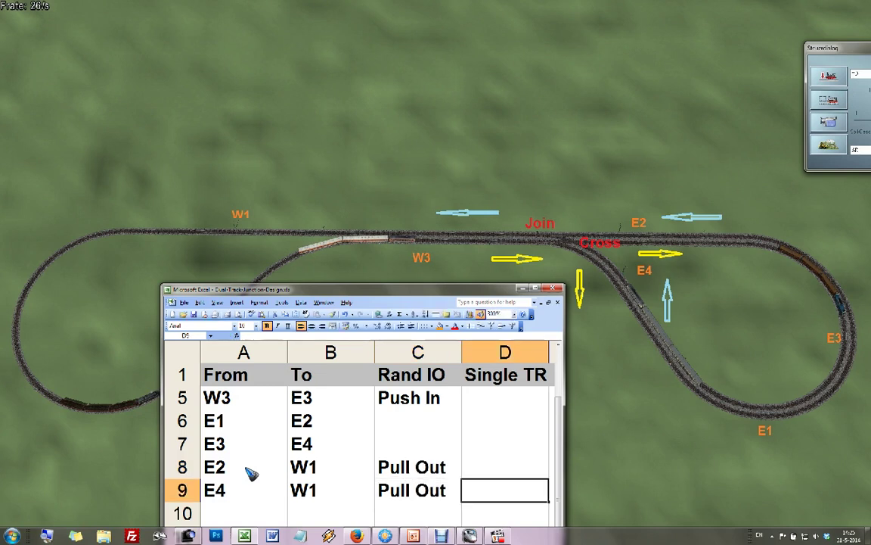
Move the workbook window clear of the junction and enter "Cross" in the Single TR column for route W3 to E3 in row 5.
key(Up)
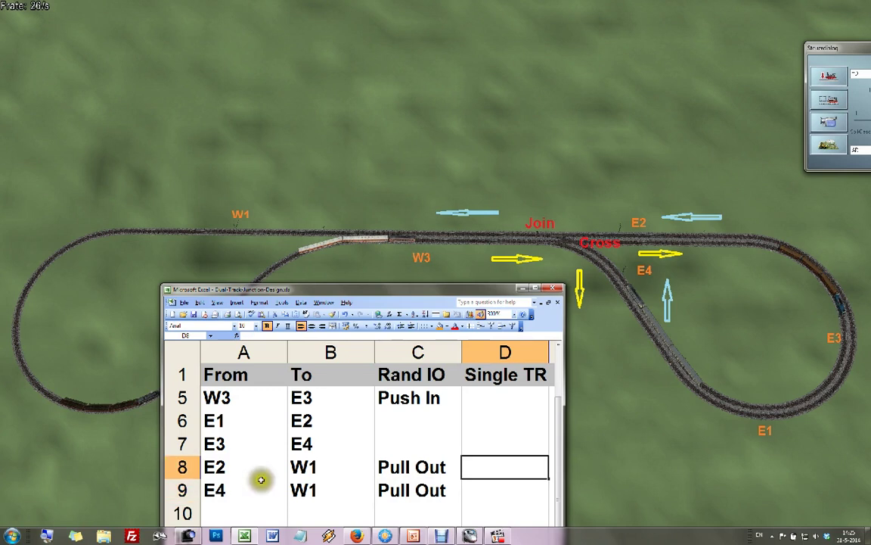
click(626, 306)
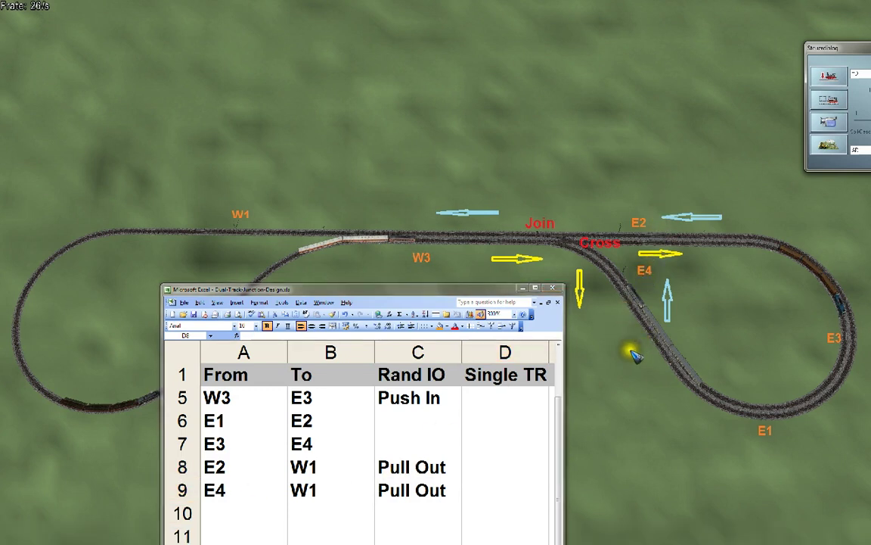
click(560, 412)
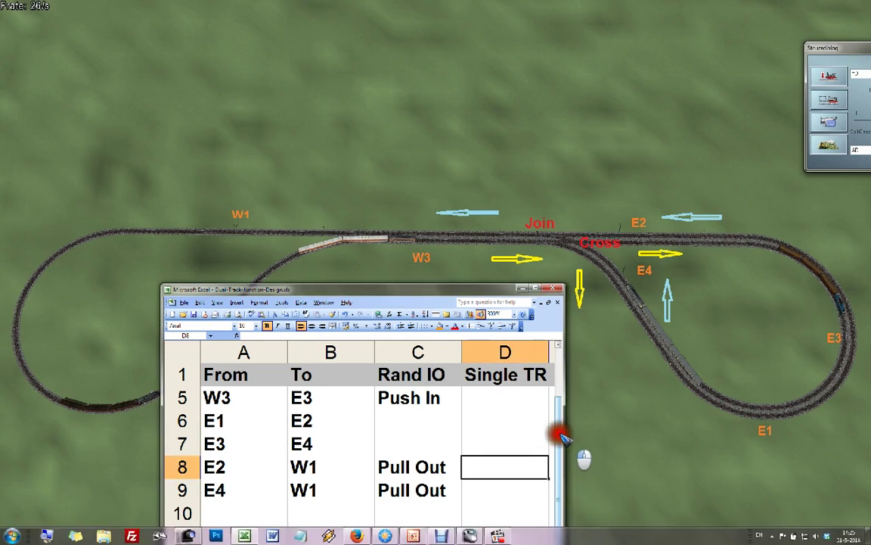
mouse_move(562, 407)
mouse_down()
mouse_move(562, 364)
mouse_move(564, 394)
mouse_up()
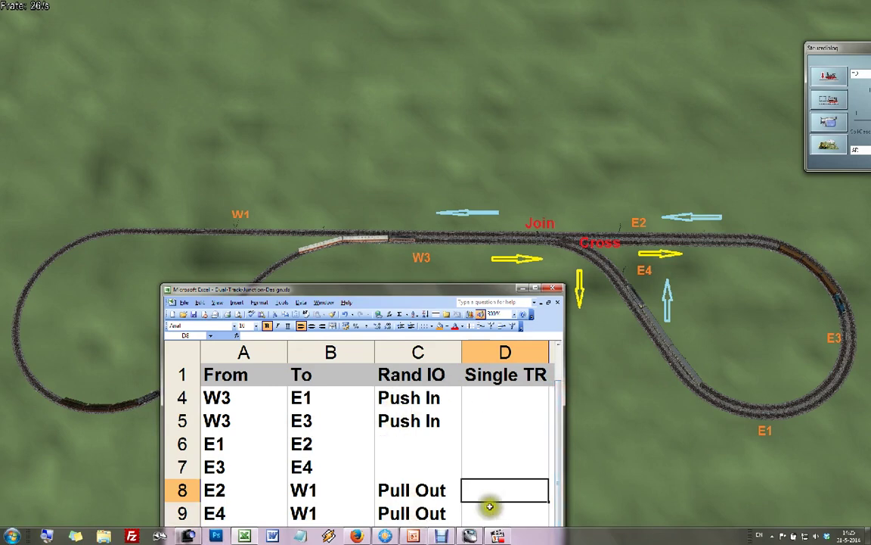
drag(556, 431, 556, 408)
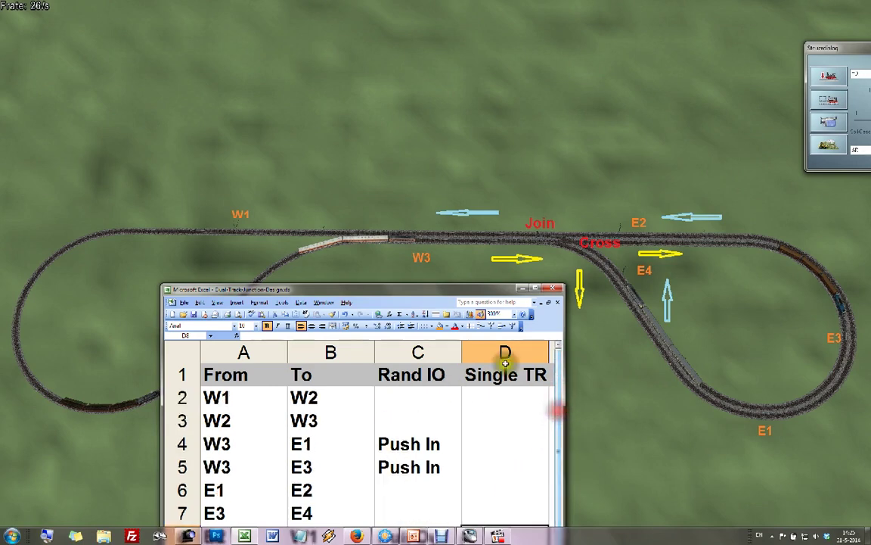
drag(440, 291, 372, 283)
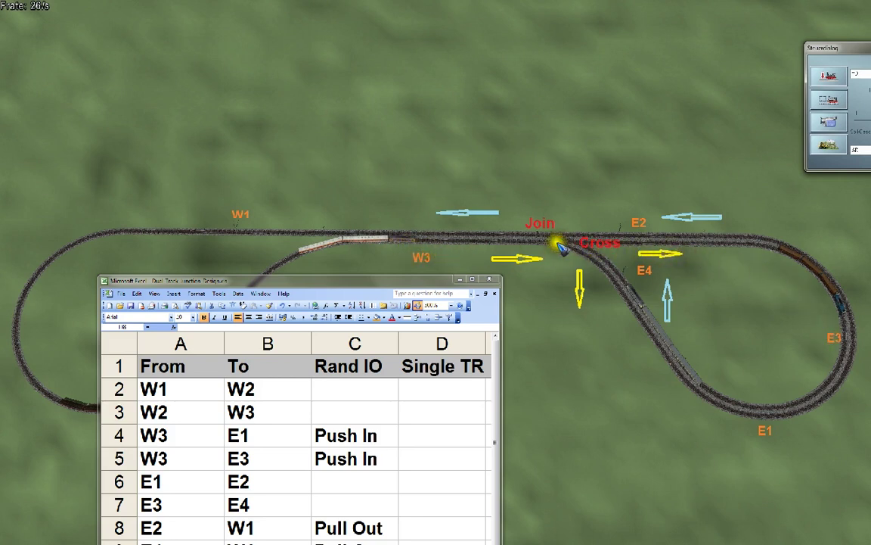
click(443, 459)
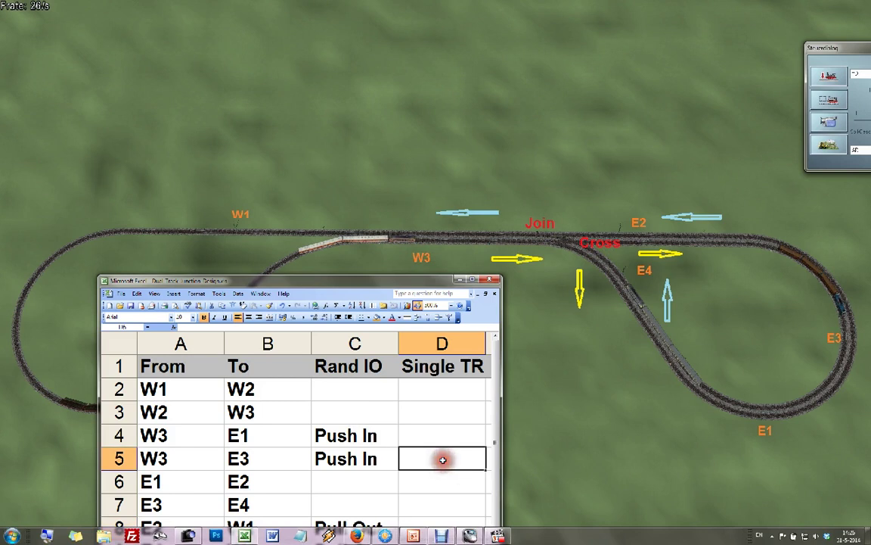
text(C)
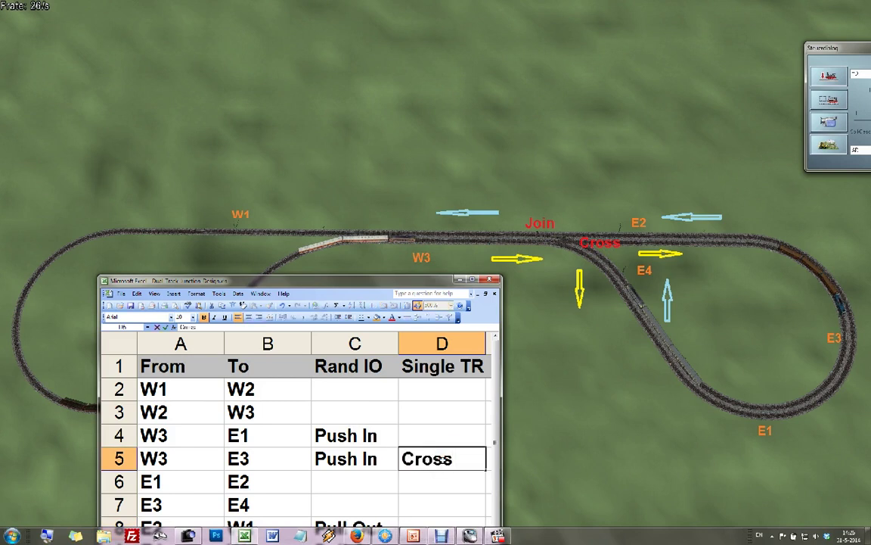
text(ross)
click(593, 335)
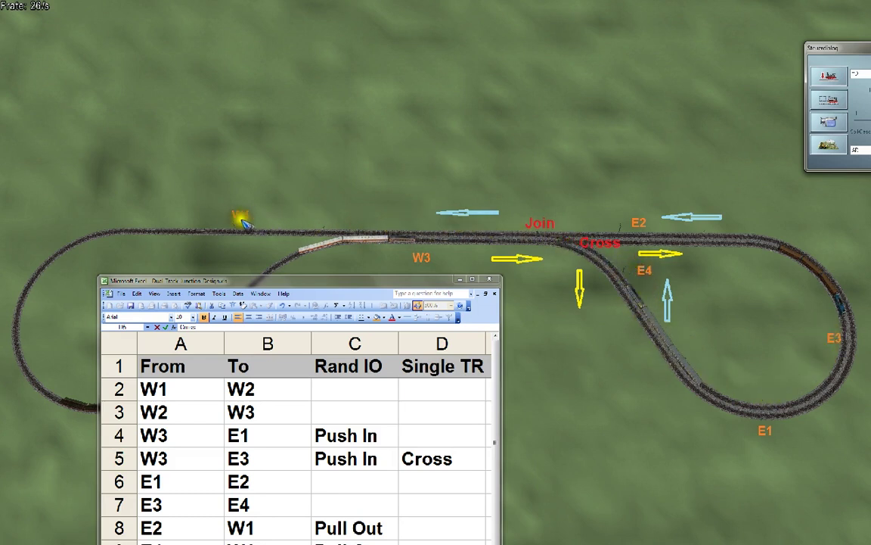
Enter "Cross" in the Single TR column for route E4 to W1 in row 9.
click(361, 479)
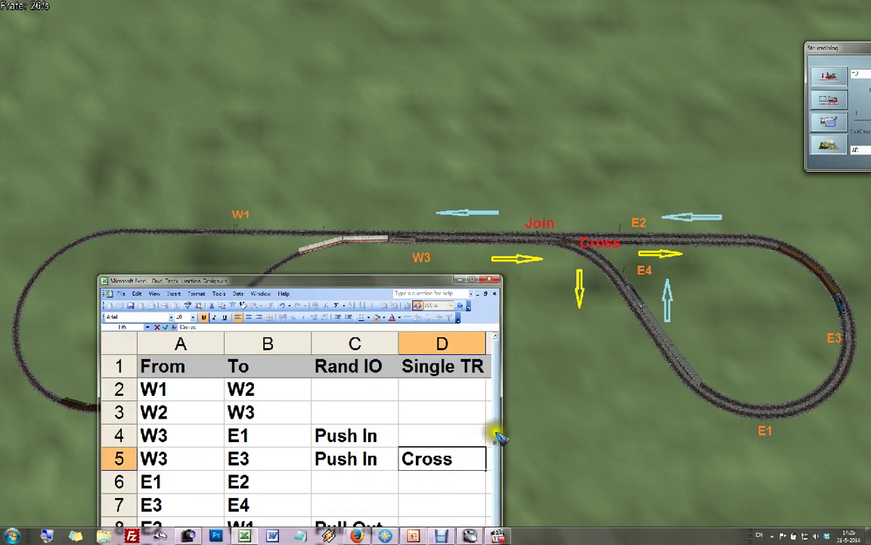
scroll(499, 436, down, 2)
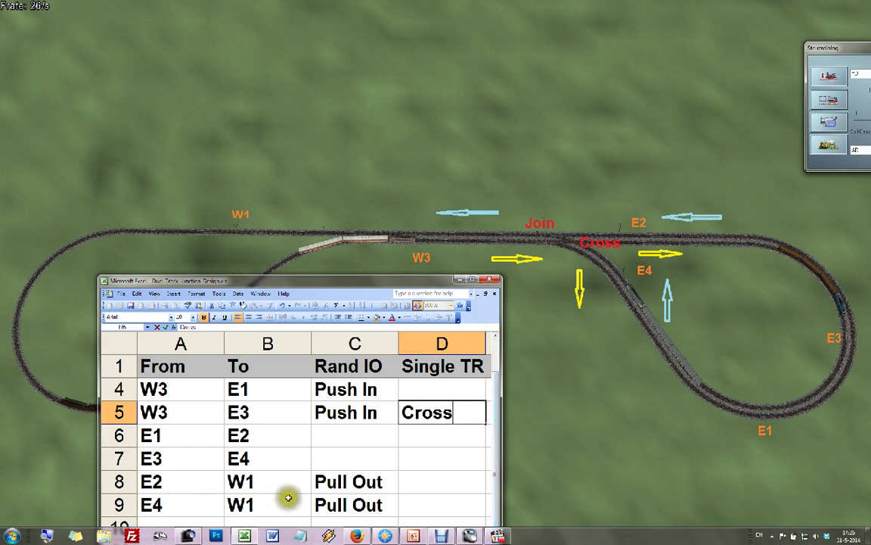
click(422, 503)
text(C)
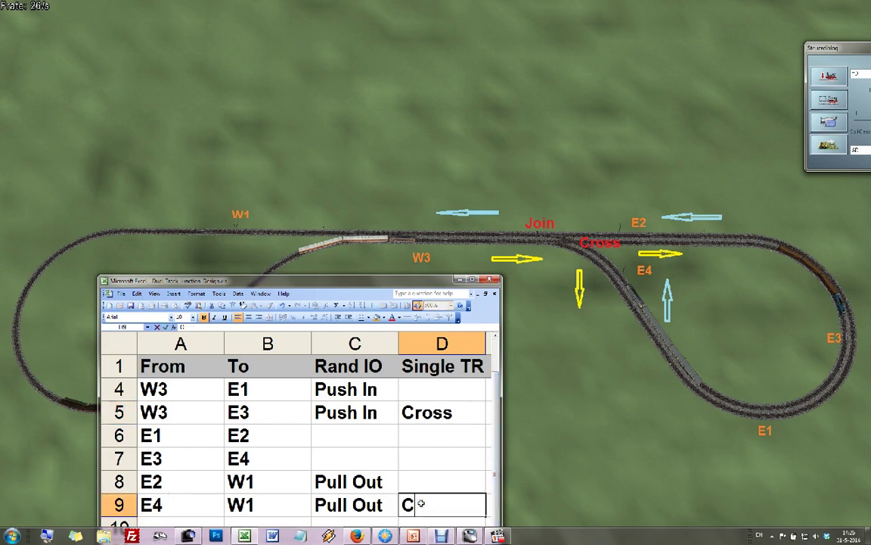
text(ross)
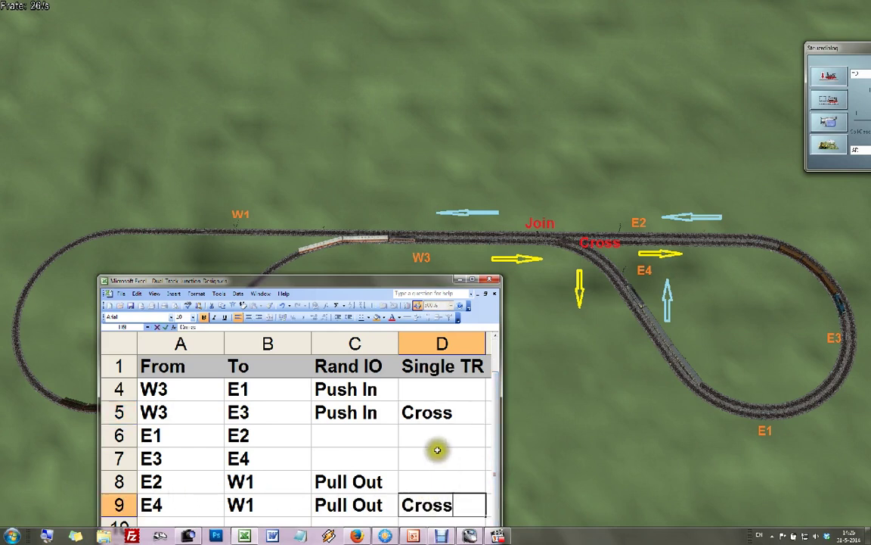
click(638, 447)
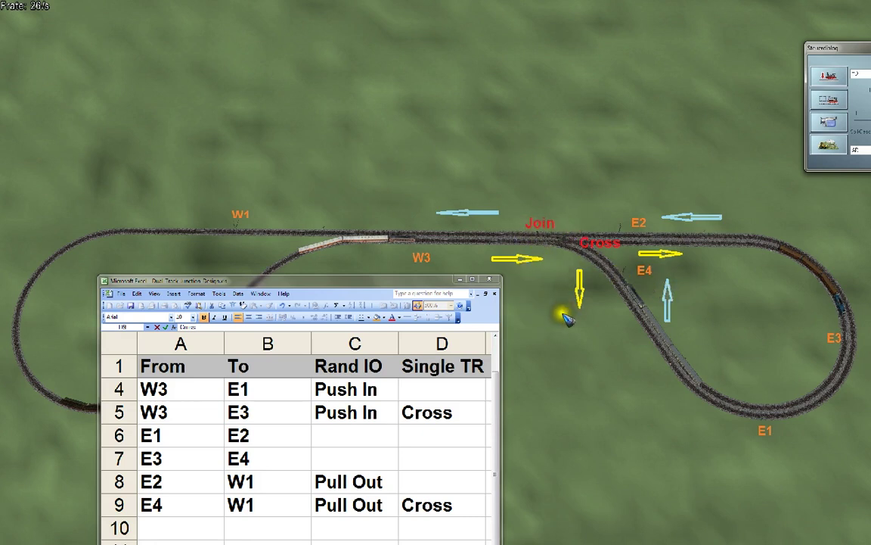
Move the workbook window up to show the whole route table and enter the heading "Single Track Cross" in cell A11.
click(367, 458)
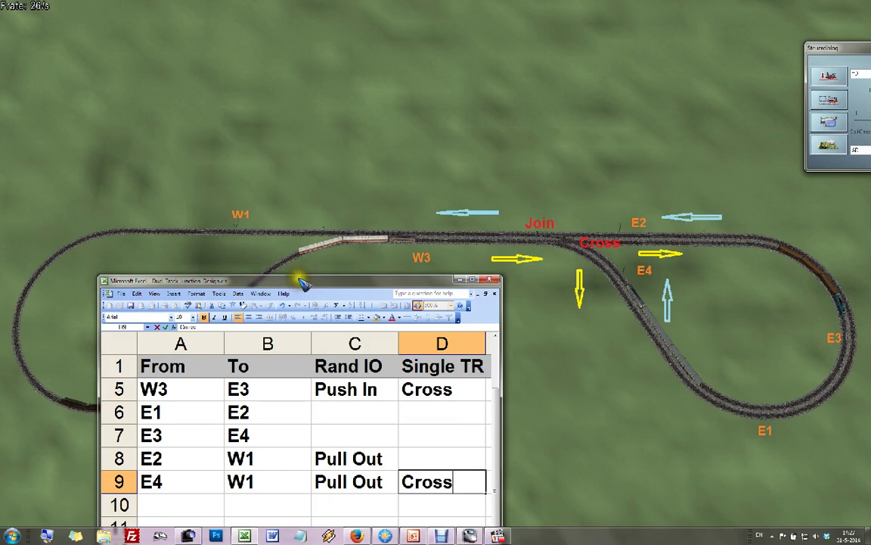
drag(303, 282, 298, 83)
drag(490, 267, 488, 188)
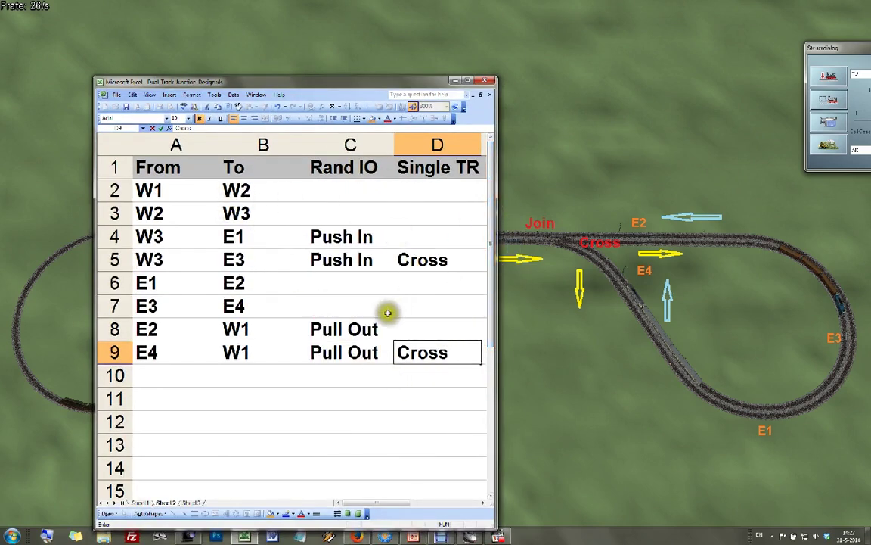
click(183, 399)
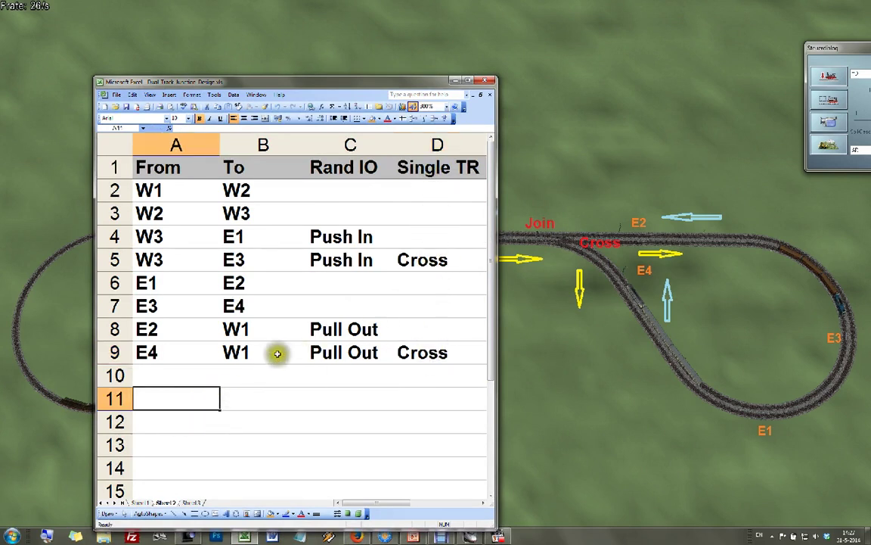
text(Single Track Cross)
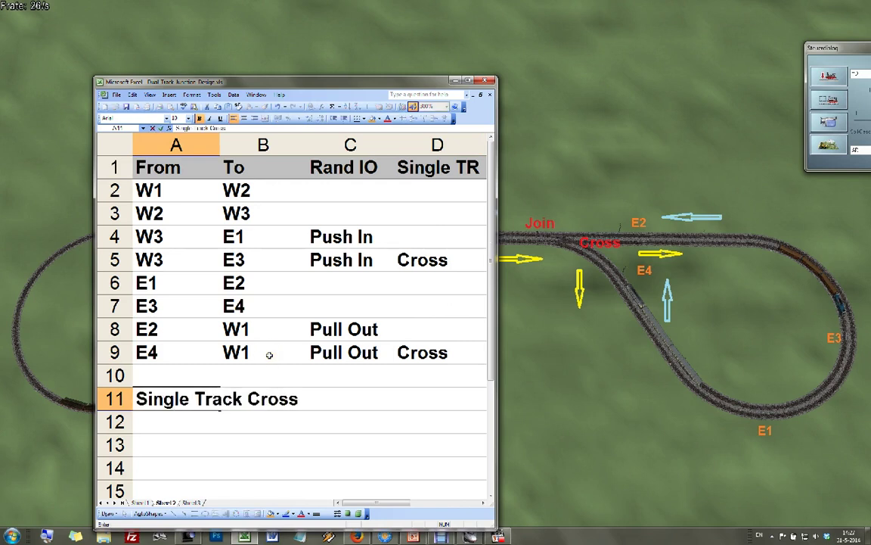
key(Return)
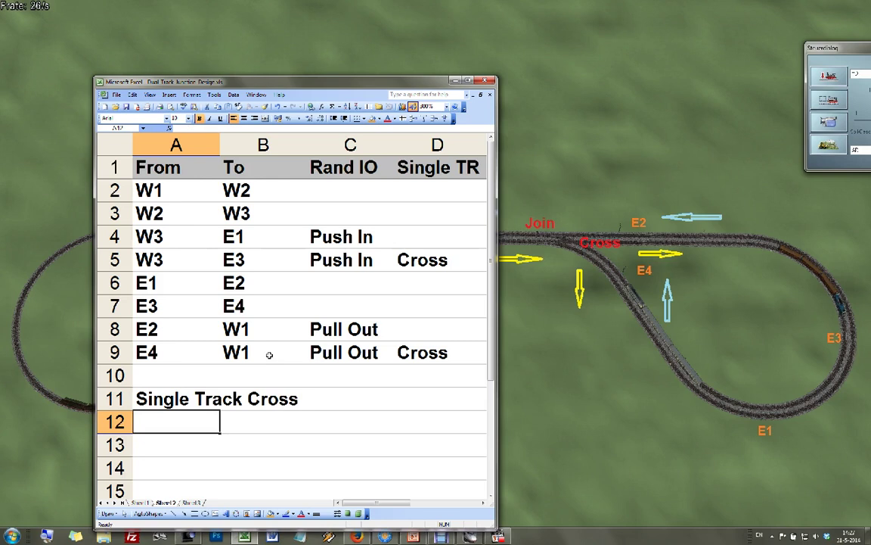
List the two routes marked Cross, "W3-E3" and "E4-W1", in A12 and B12 under the Single Track Cross heading.
click(439, 259)
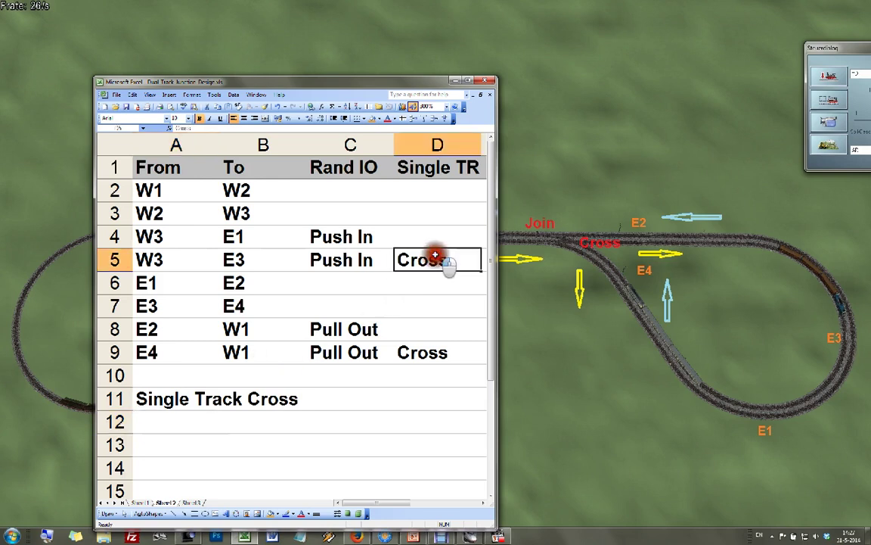
click(423, 352)
click(432, 259)
click(440, 353)
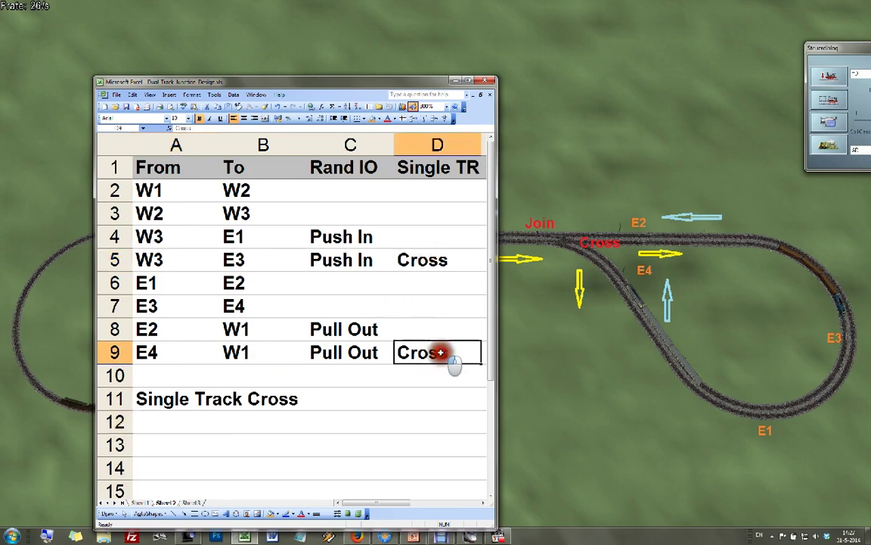
click(428, 261)
drag(194, 259, 252, 260)
click(185, 420)
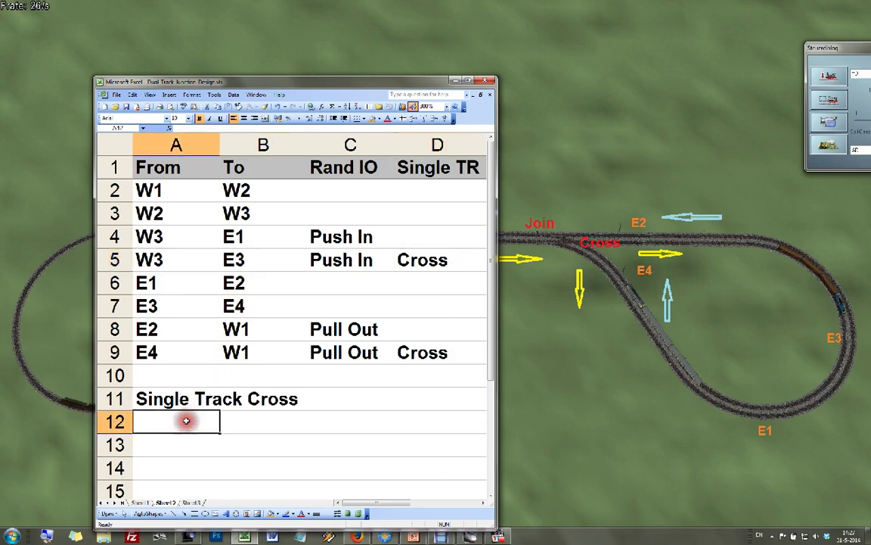
text(W3-E3)
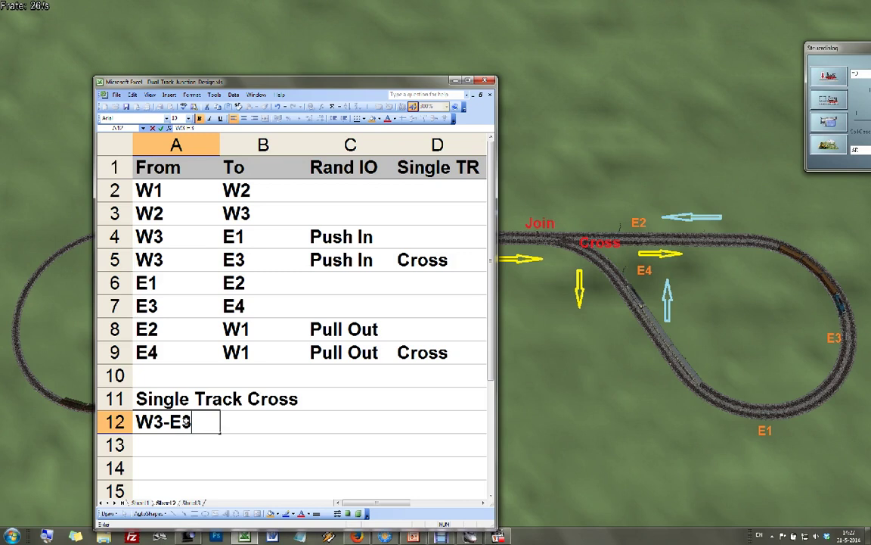
key(Tab)
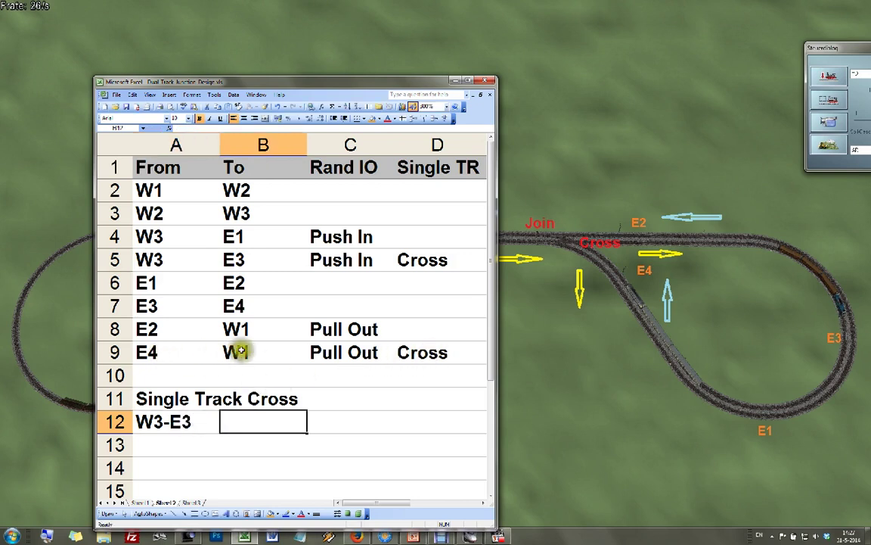
text(E4-W1)
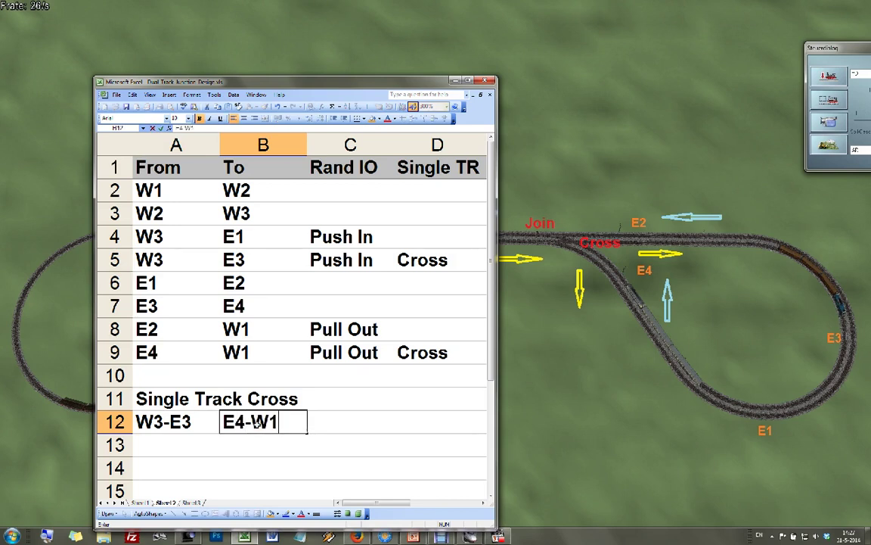
key(Return)
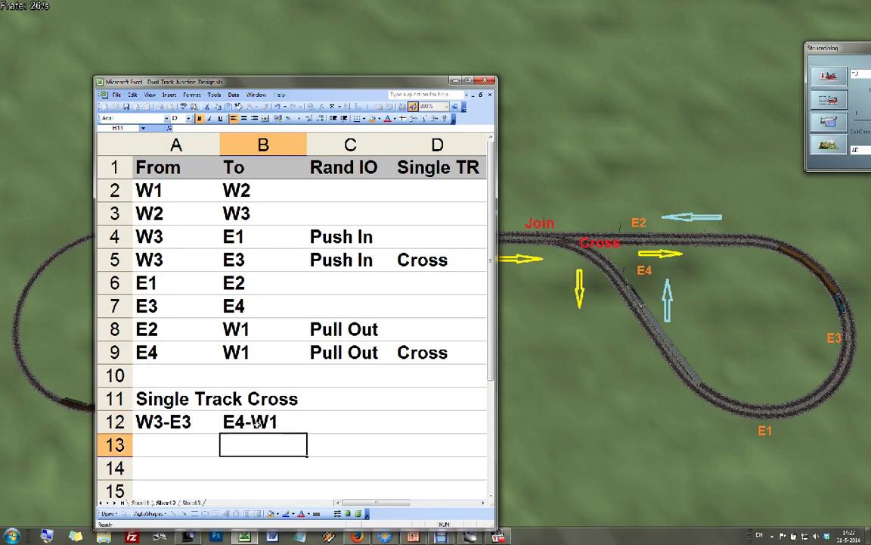
Enter the heading "Random Push In" in cell A14, below the Single Track Cross list.
key(Left)
key(Down)
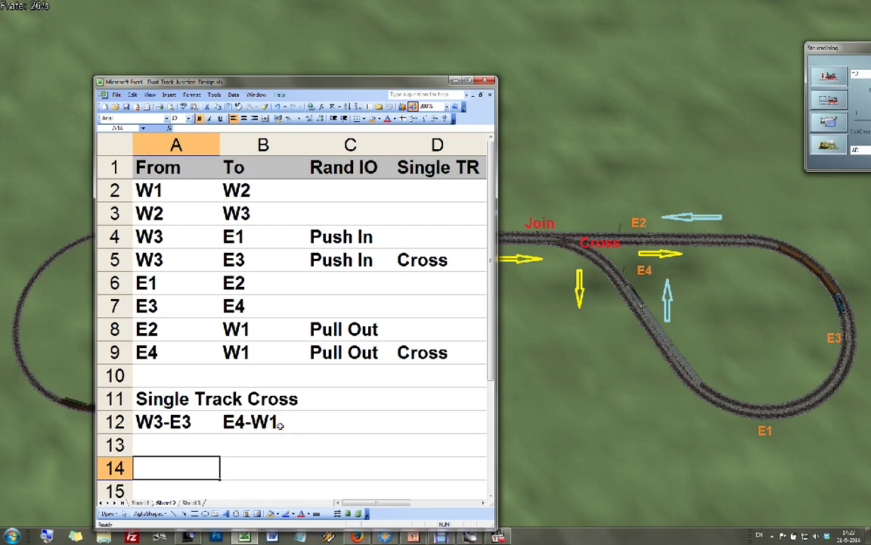
text(R)
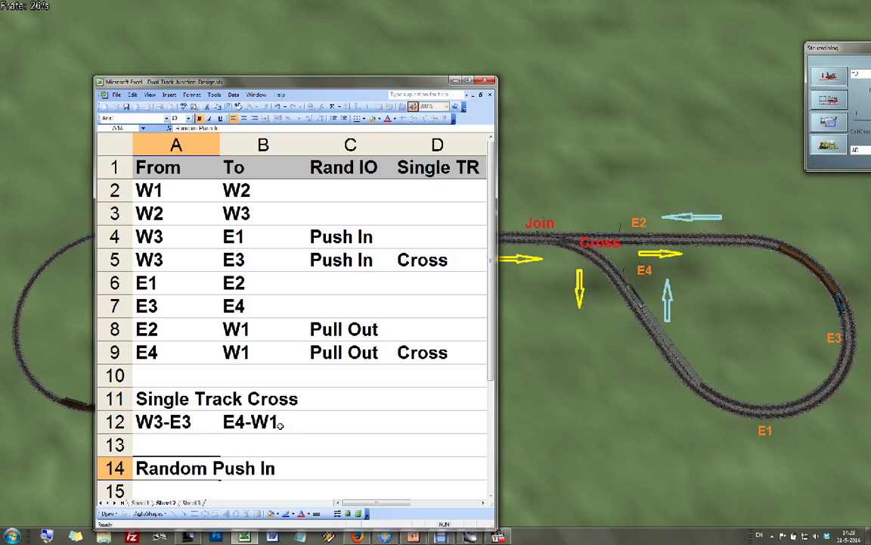
text(andom Push In)
key(Return)
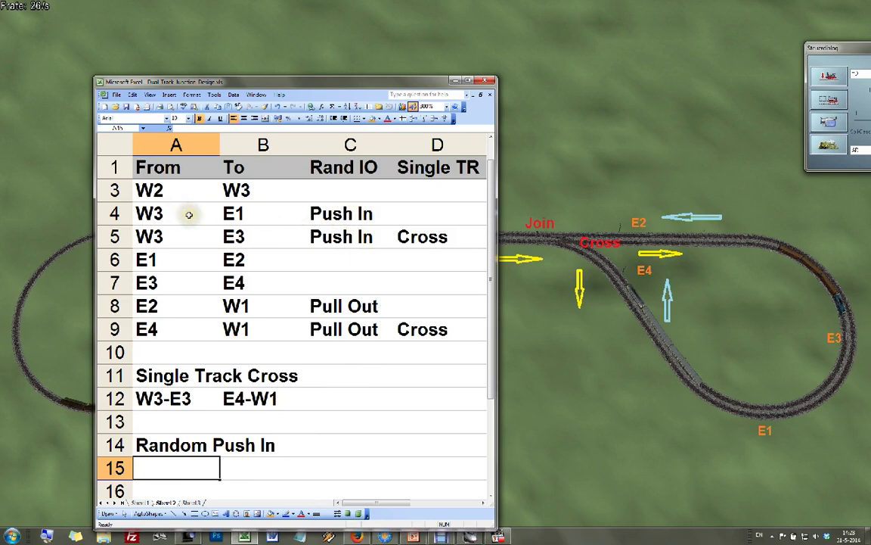
List the Push In routes "W3-E1" and "W3-E3" in A15 and B15, and check them against rows 4 and 5.
text(W3-)
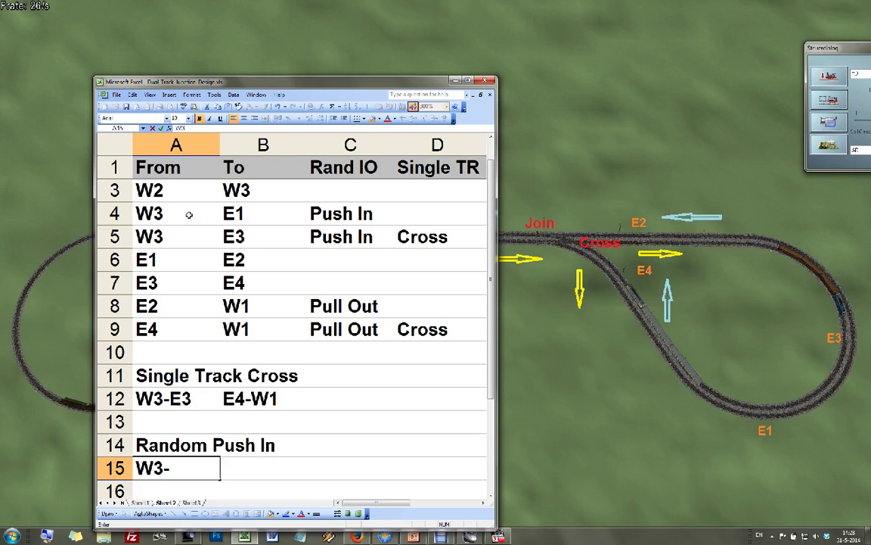
text(E1)
key(Tab)
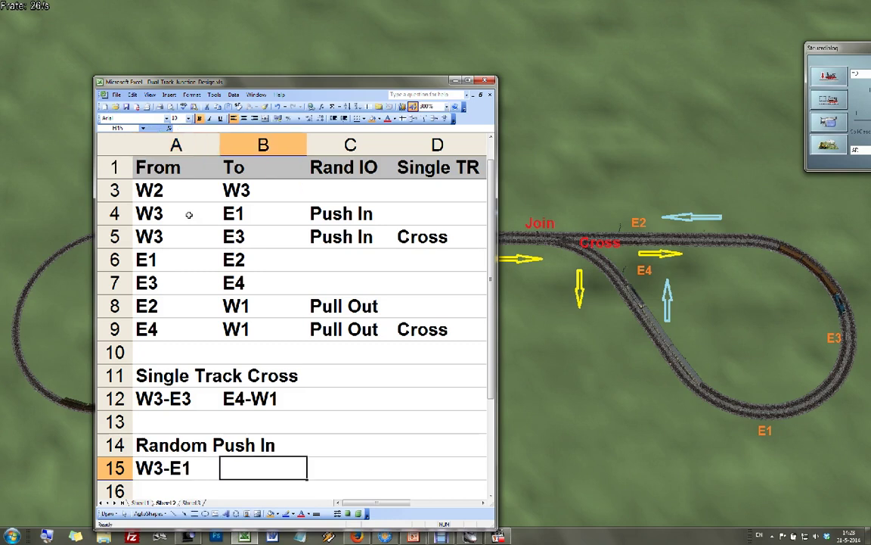
text(W3-E3)
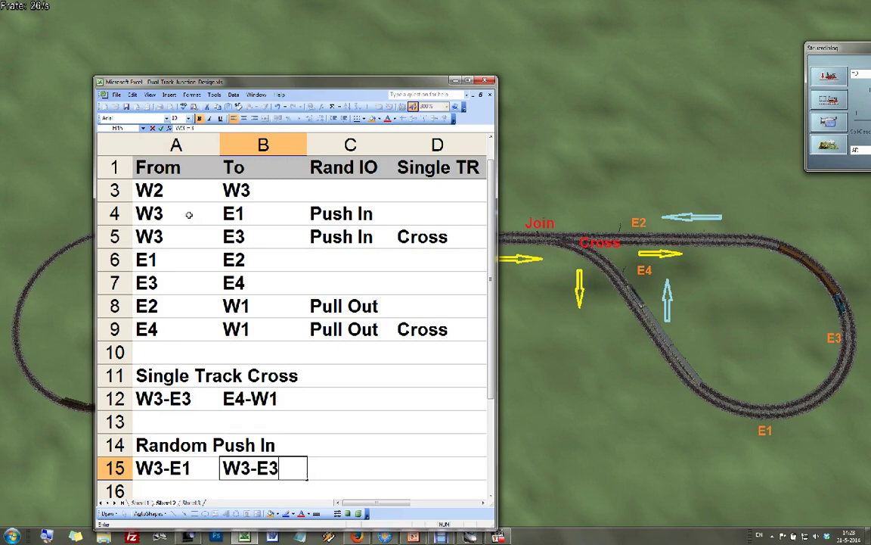
drag(166, 214, 240, 236)
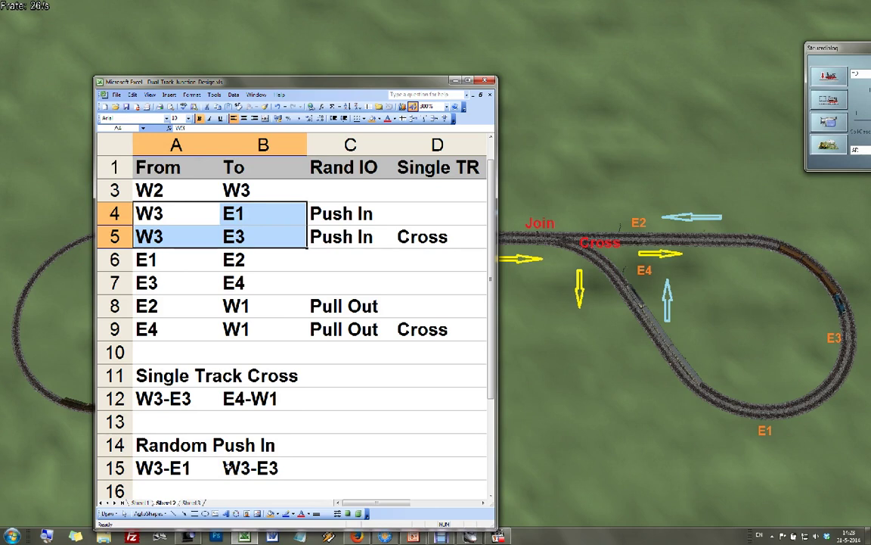
click(189, 471)
click(233, 468)
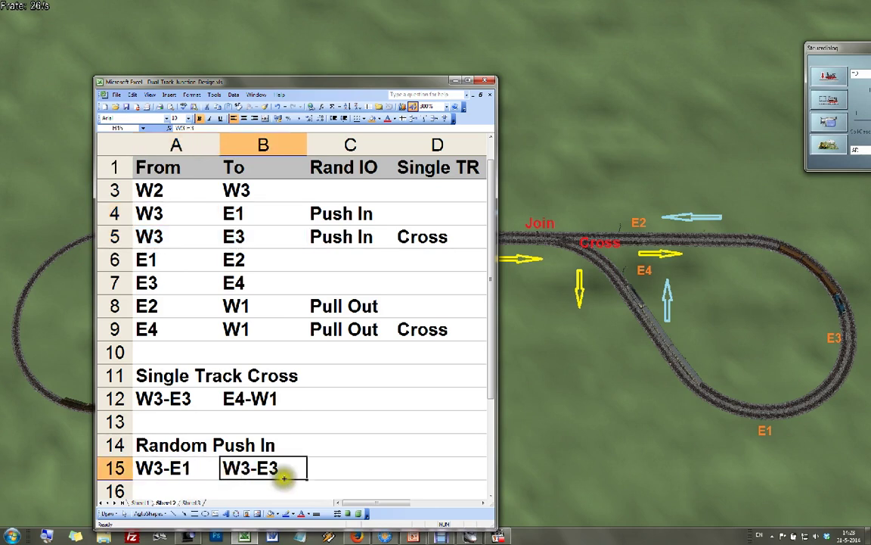
Enter the heading "Random Pull Out" in cell A17, below the Random Push In list.
drag(487, 400, 490, 443)
click(181, 443)
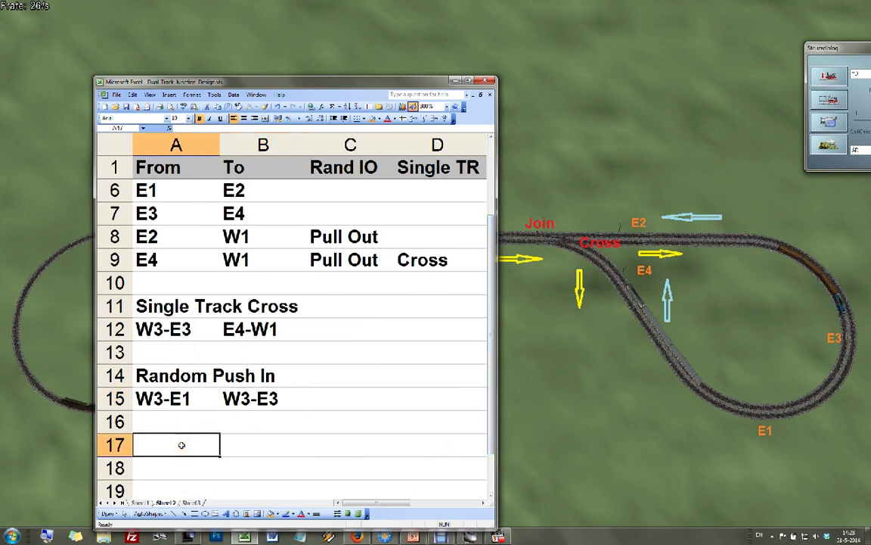
text(Random Pull Out)
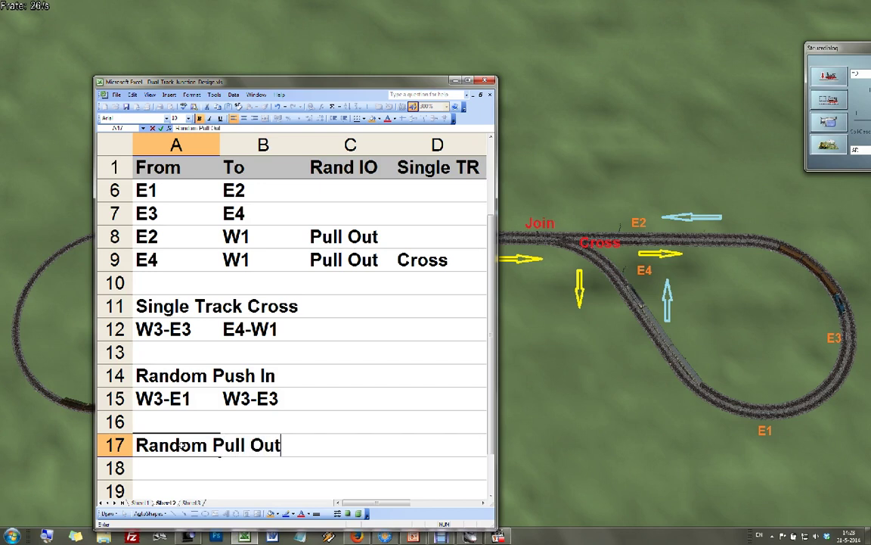
key(Return)
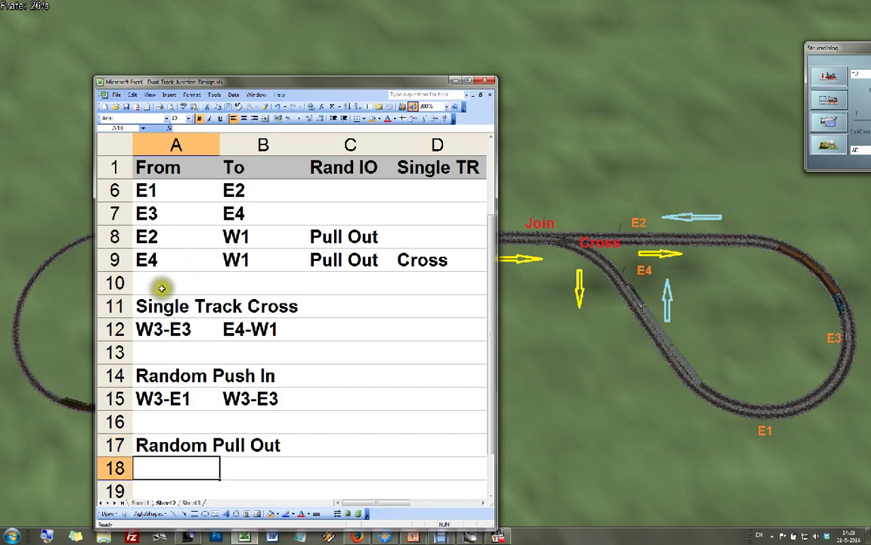
List the Pull Out routes "E2-W1" and "E4-W1" in A18 and B18 under the Random Pull Out heading.
text(E2)
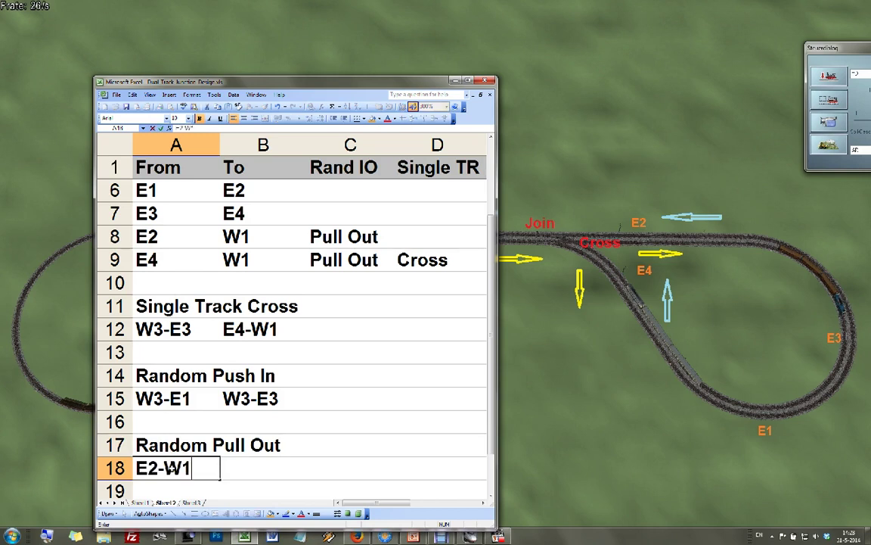
text(-W1)
key(Tab)
text(E)
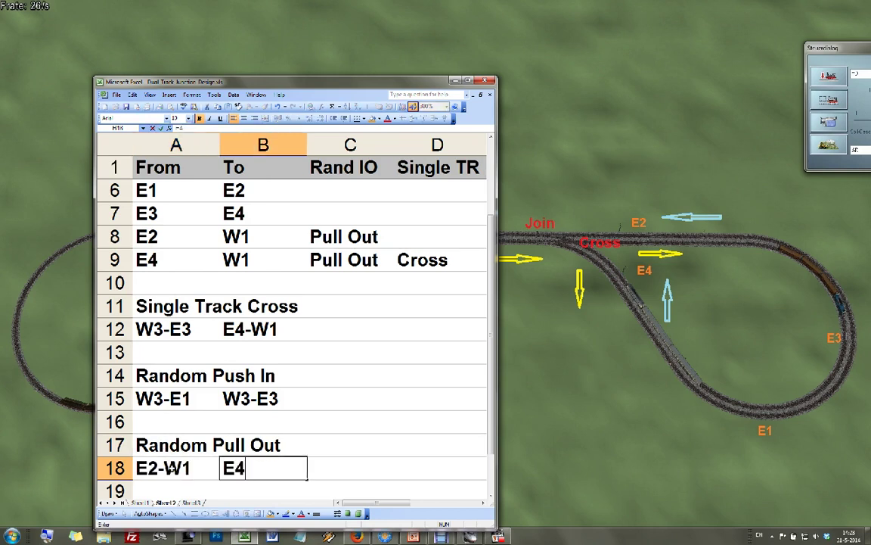
text(4-W1)
key(Tab)
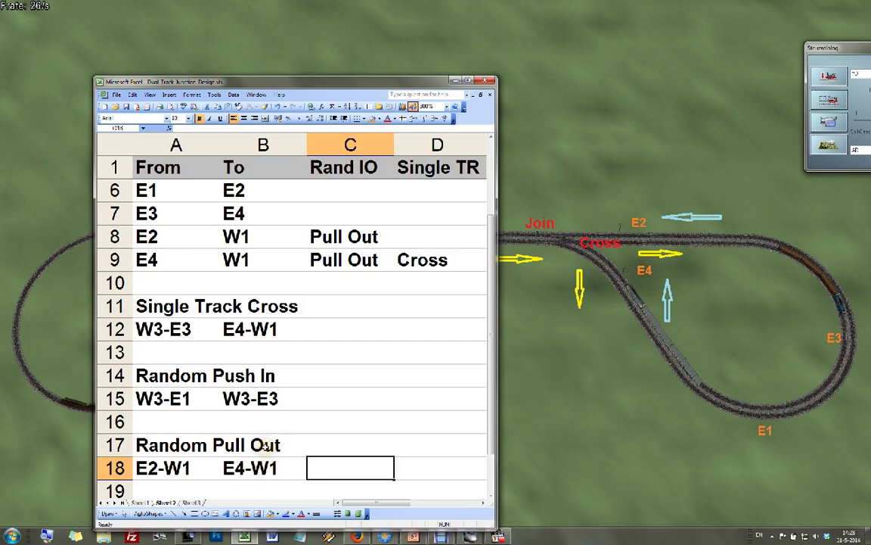
Fill both W3-E3 entries, in B15 under Random Push In and A12 under Single Track Cross, with orange.
drag(490, 301, 488, 265)
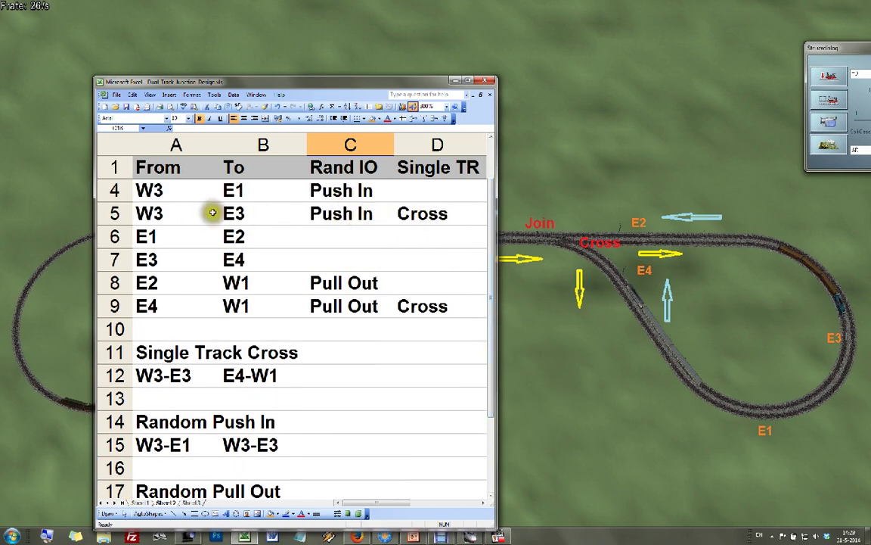
drag(333, 214, 403, 214)
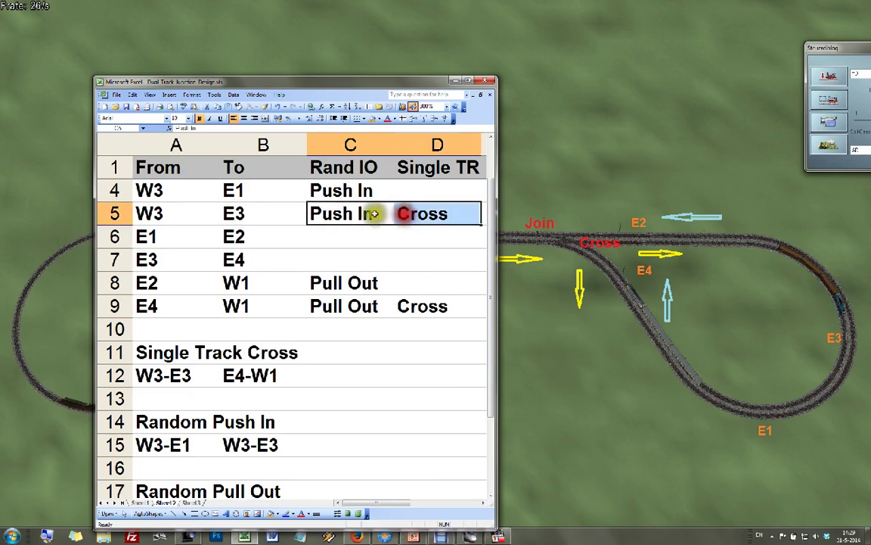
drag(492, 248, 493, 266)
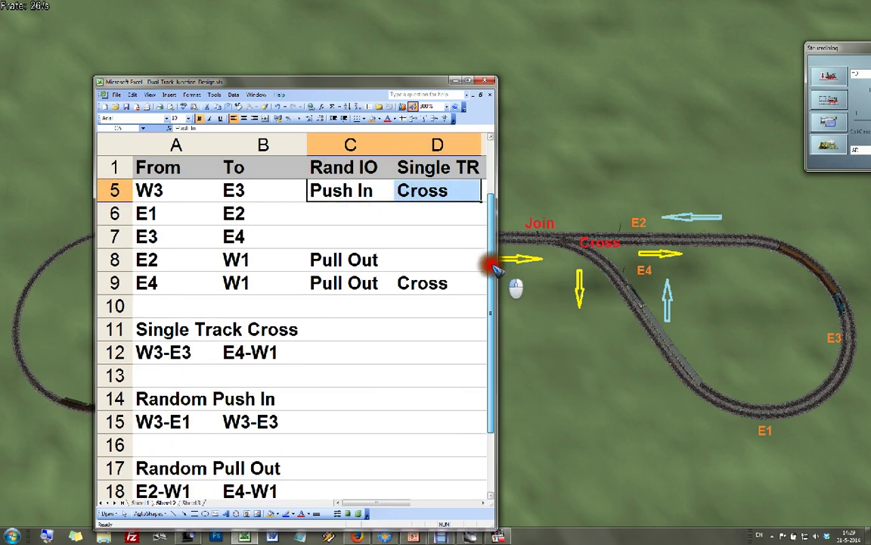
click(280, 417)
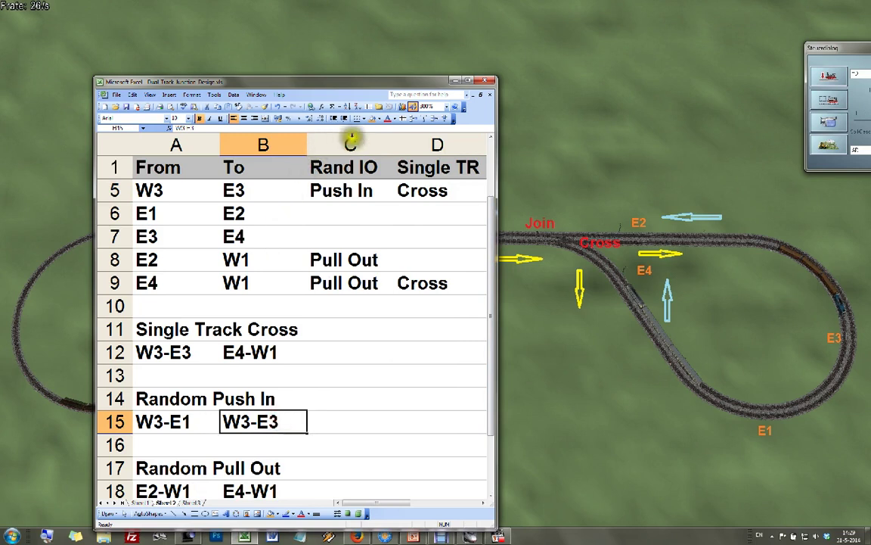
click(372, 118)
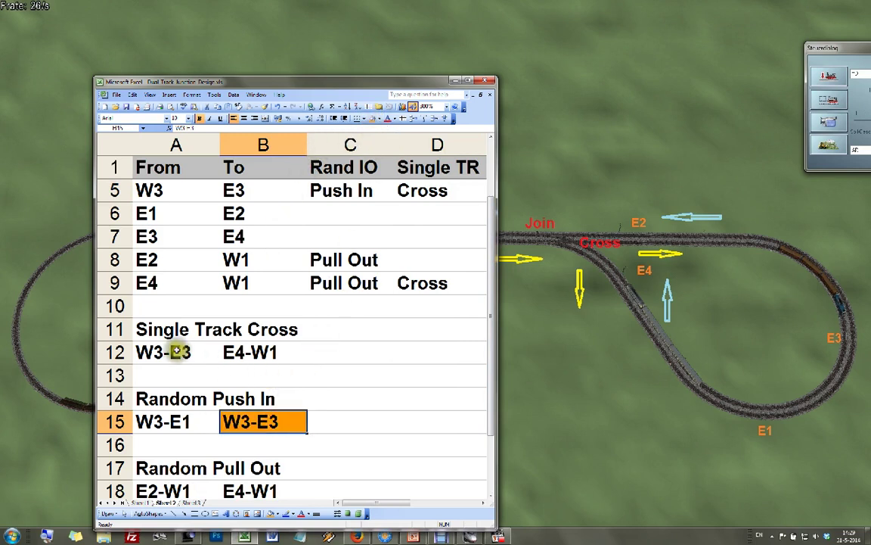
click(180, 351)
click(375, 119)
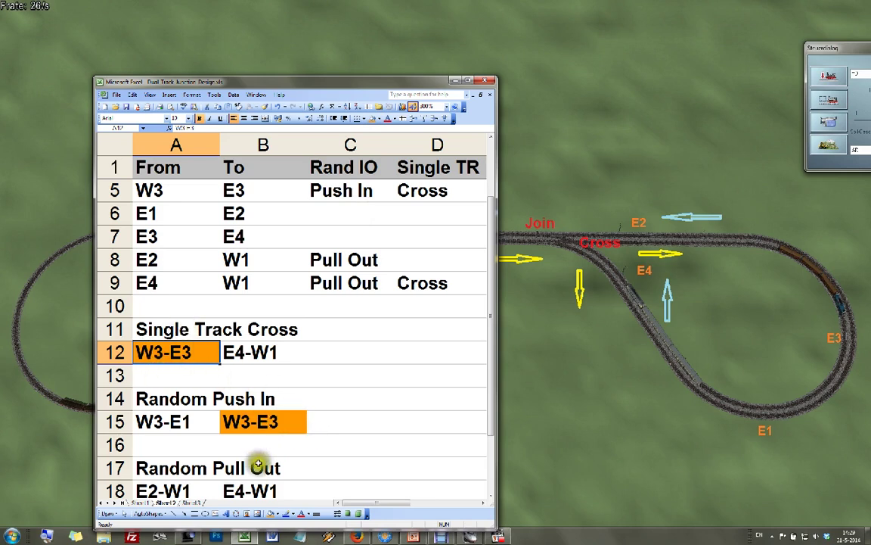
Fill both E4-W1 entries, in B18 under Random Pull Out and B12 under Single Track Cross, with yellow.
click(253, 491)
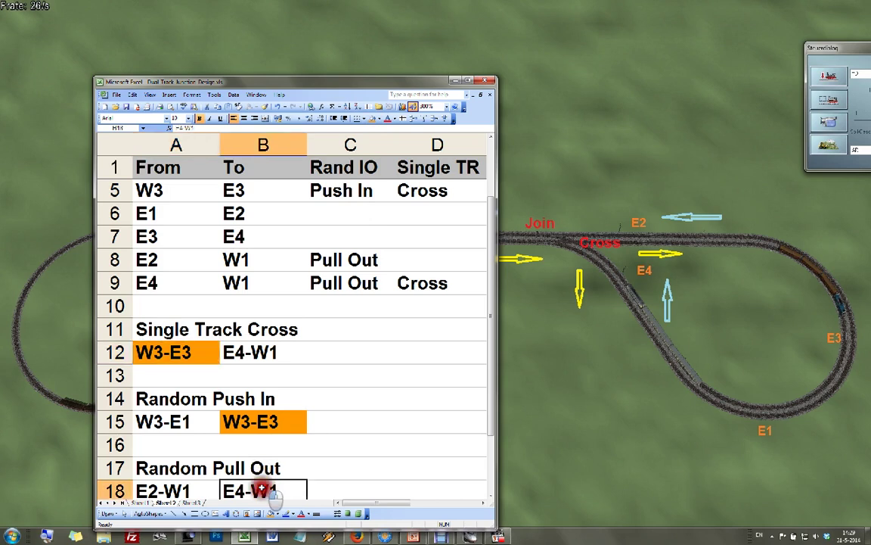
click(381, 119)
click(385, 171)
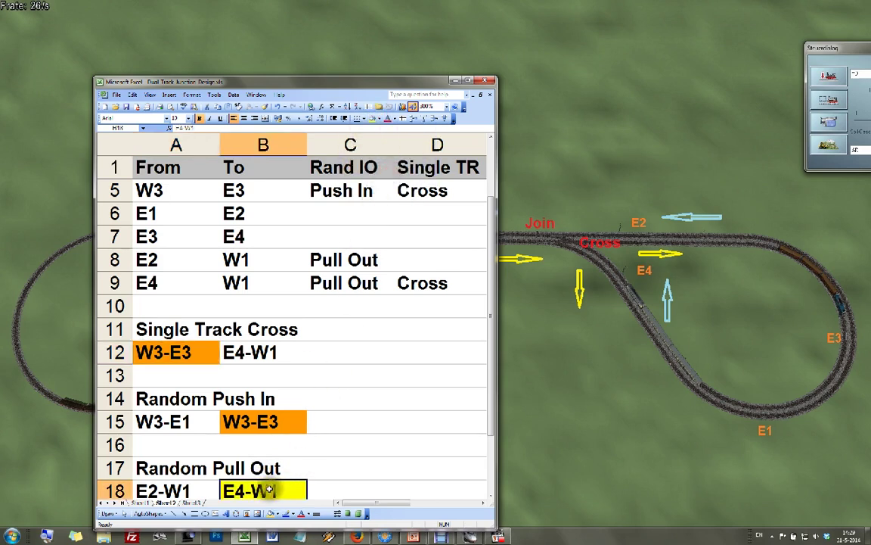
click(253, 350)
click(372, 119)
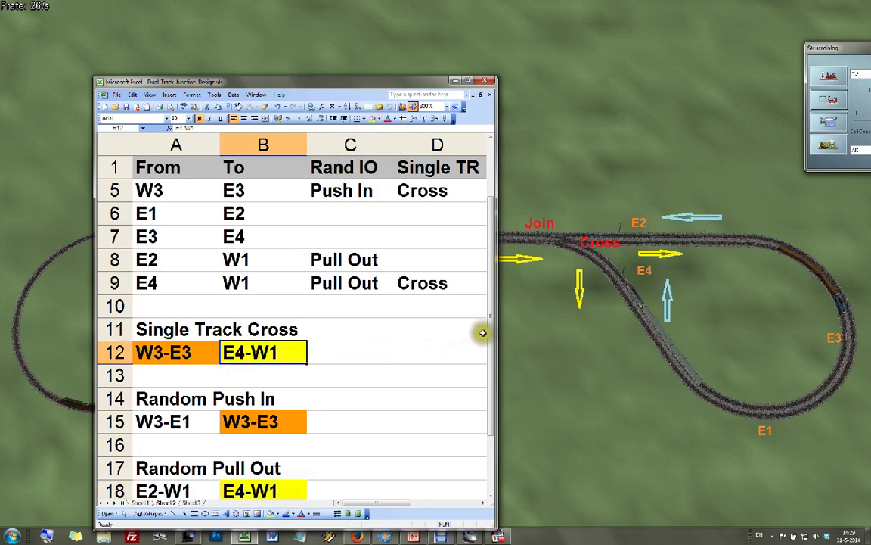
Review the Random Push In and Random Pull Out routes and minimise the workbook window.
drag(490, 334, 490, 346)
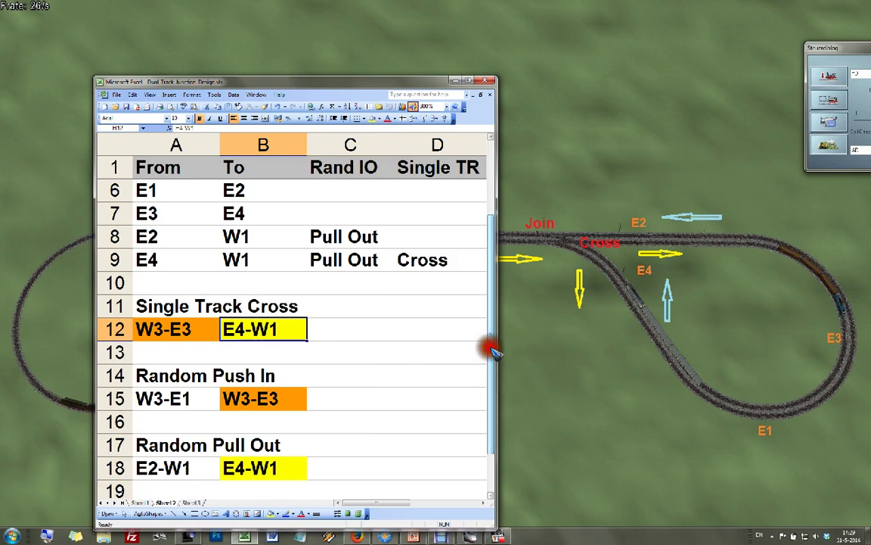
click(179, 399)
click(182, 468)
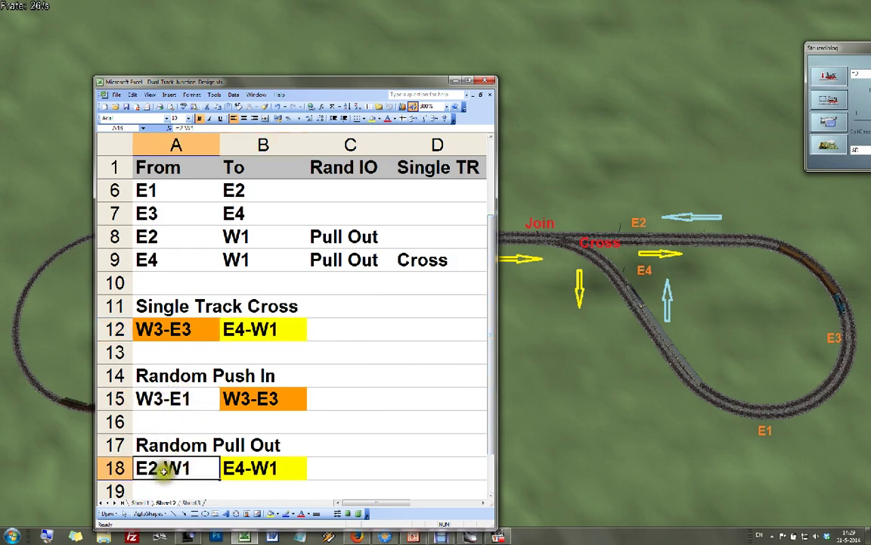
click(257, 399)
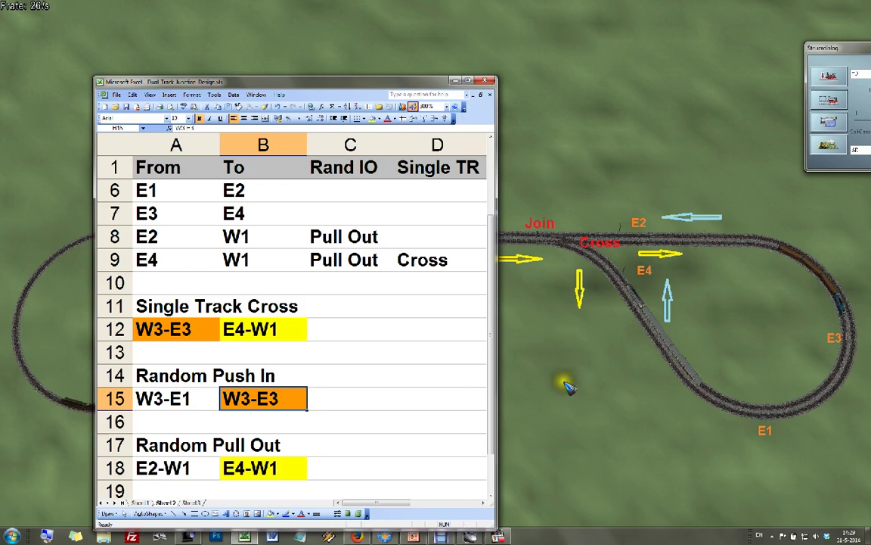
click(235, 376)
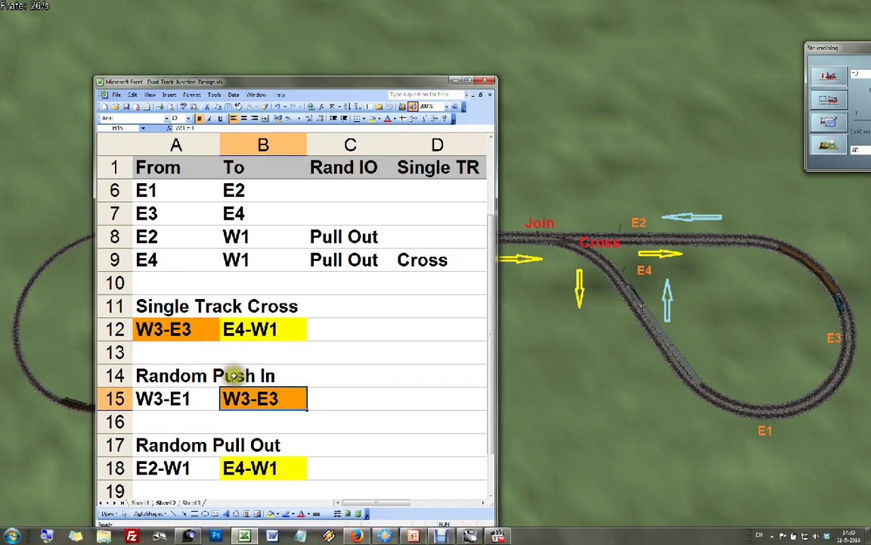
click(456, 81)
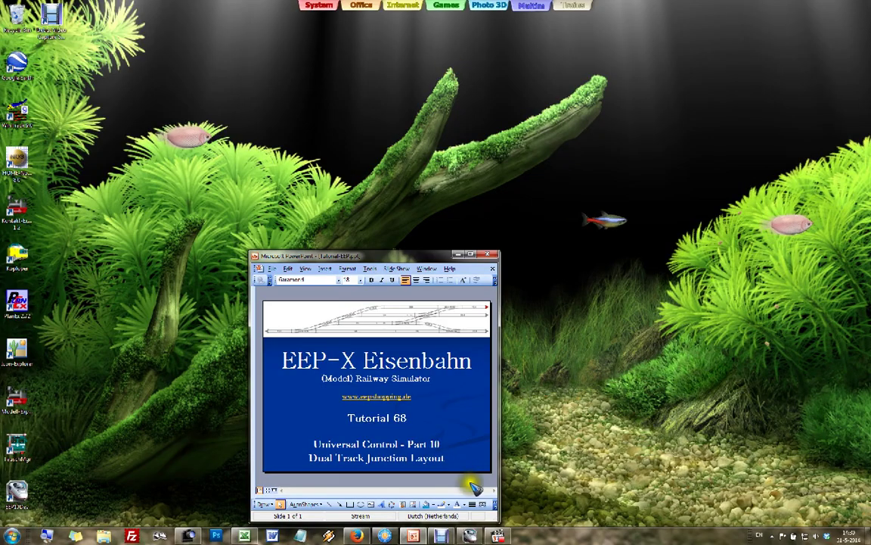
Switch to EEP and show the 3D view of the dual track junction layout full screen.
click(470, 536)
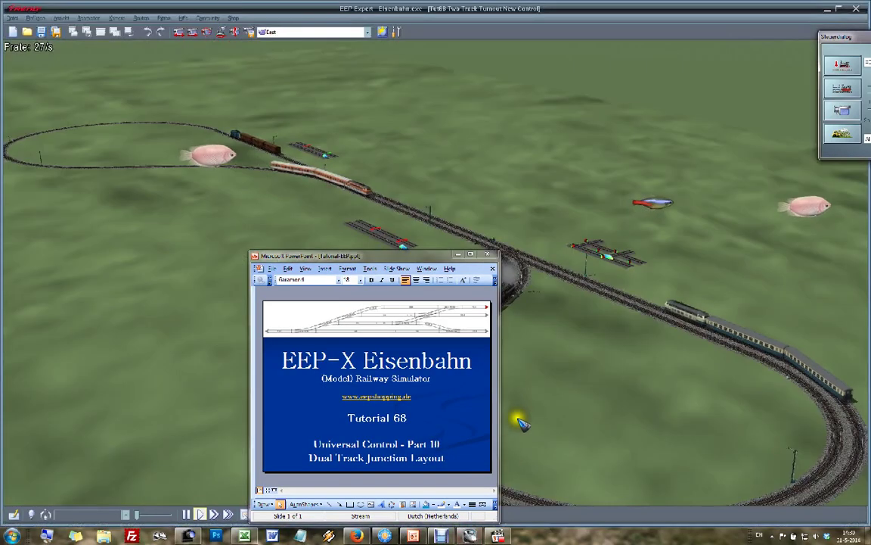
click(529, 401)
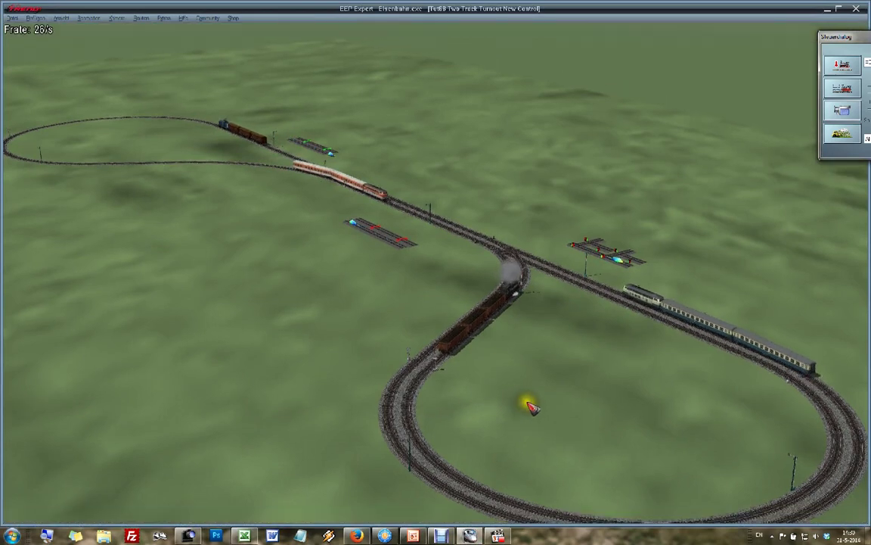
key(F11)
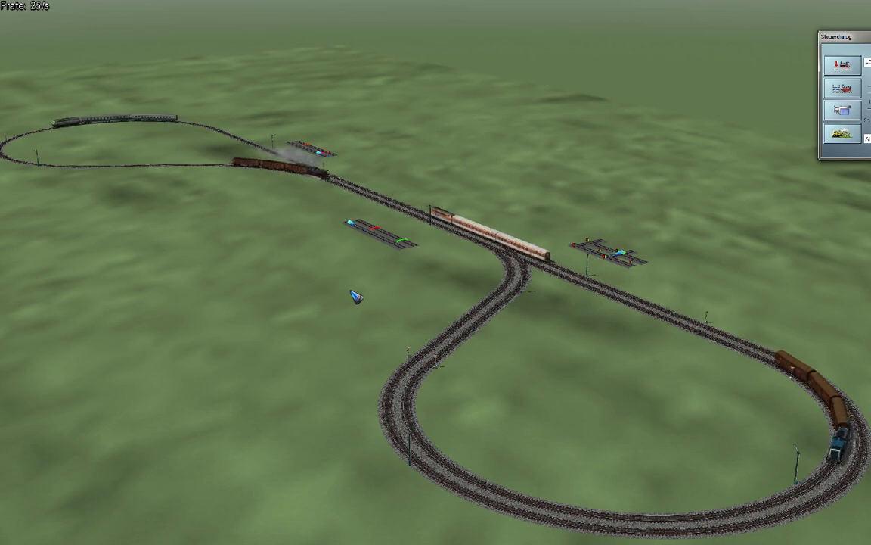
Examine how the trains run through the dual track junction and its control tracks, and return to the 2D track plan.
click(384, 293)
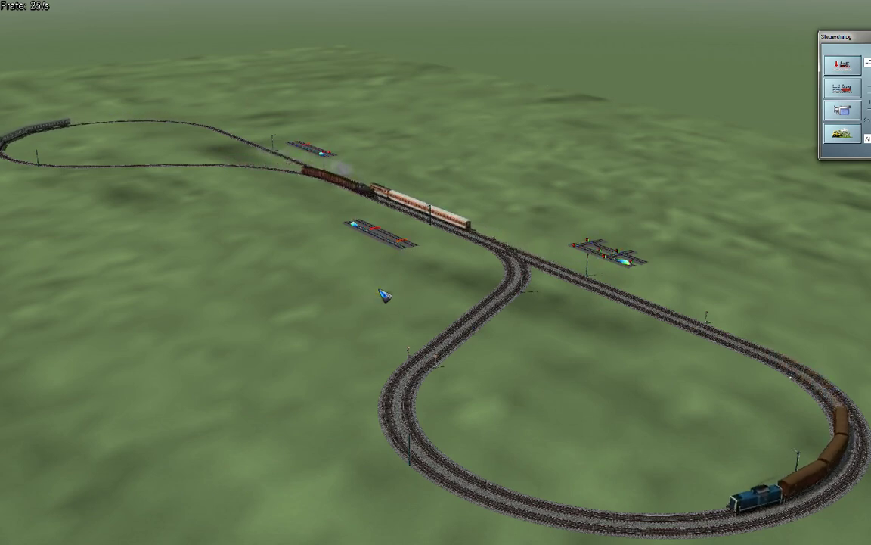
click(373, 286)
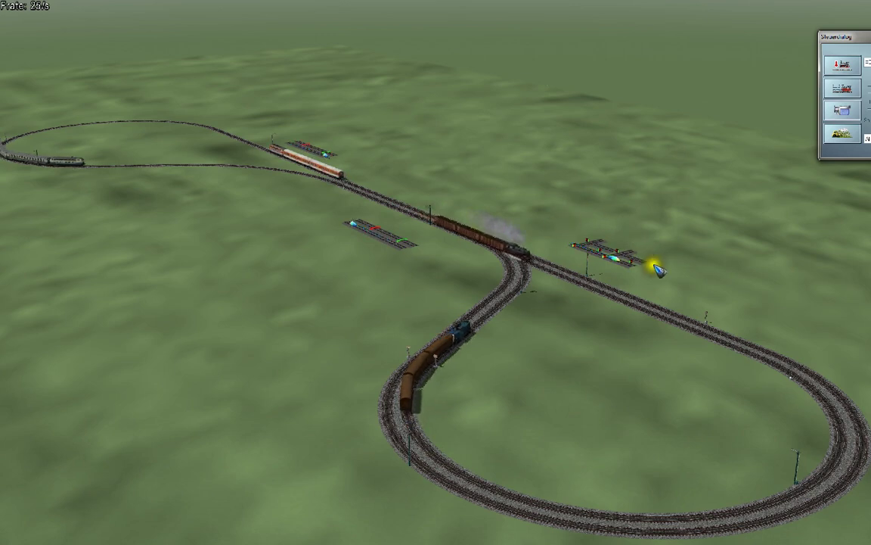
click(575, 249)
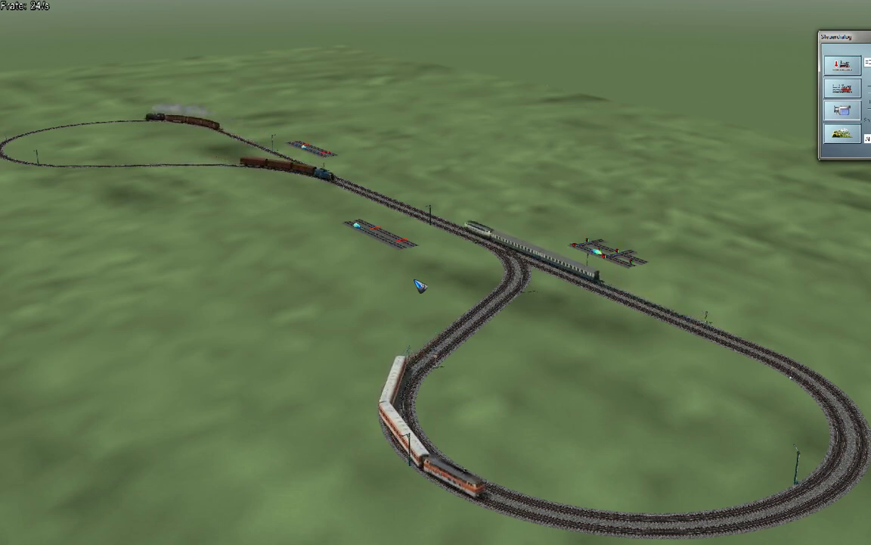
key(Escape)
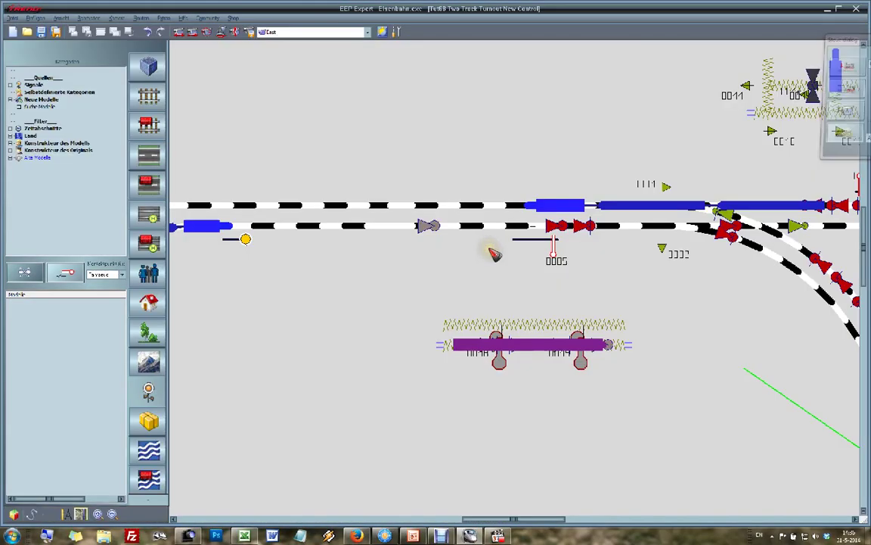